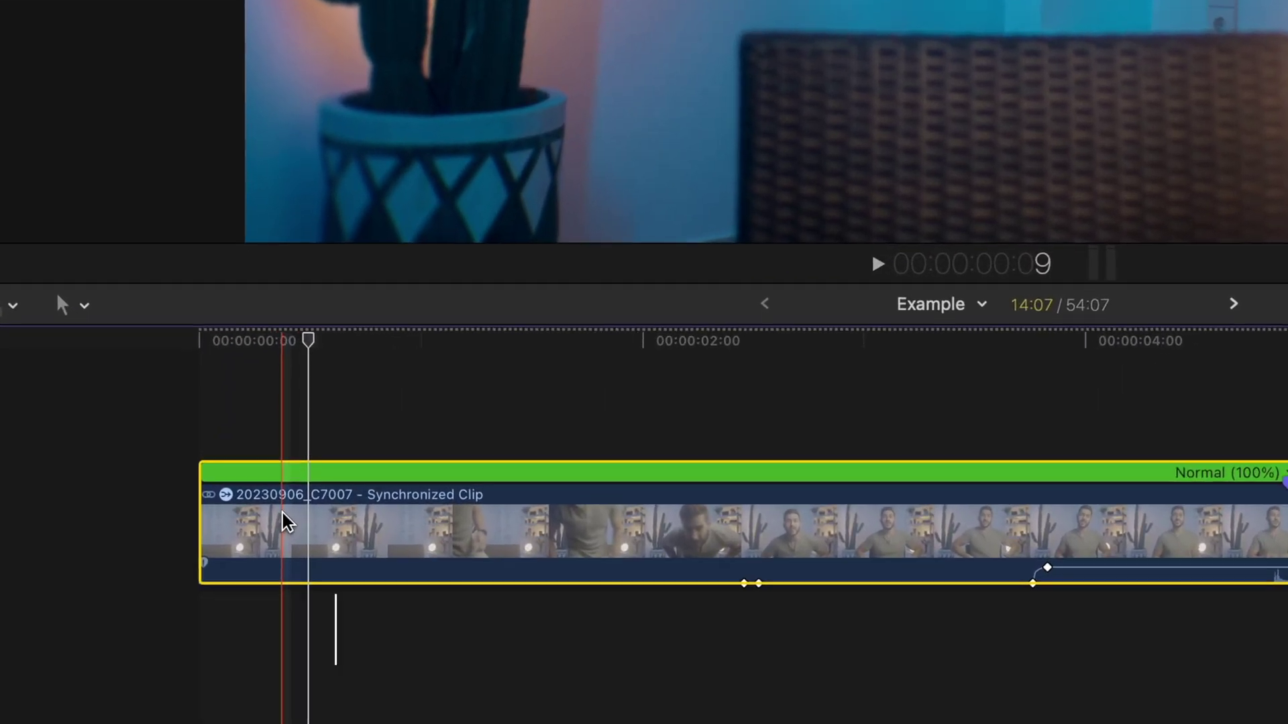
Add a Hold Frame near the start of the synchronized clip with Shift-H
key(shift+h)
Lengthen the Hold segment, trim off the clip's opening, and blade the clip at 2:00
click(285, 522)
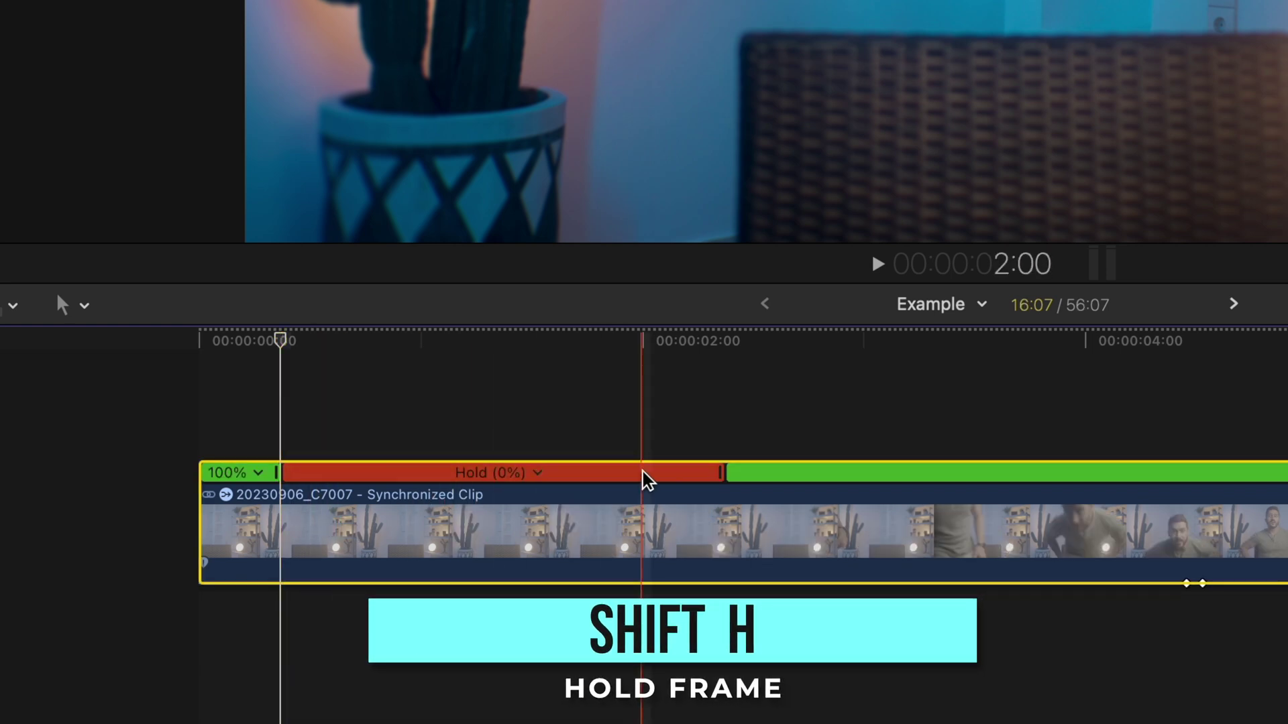
drag(721, 483, 1287, 483)
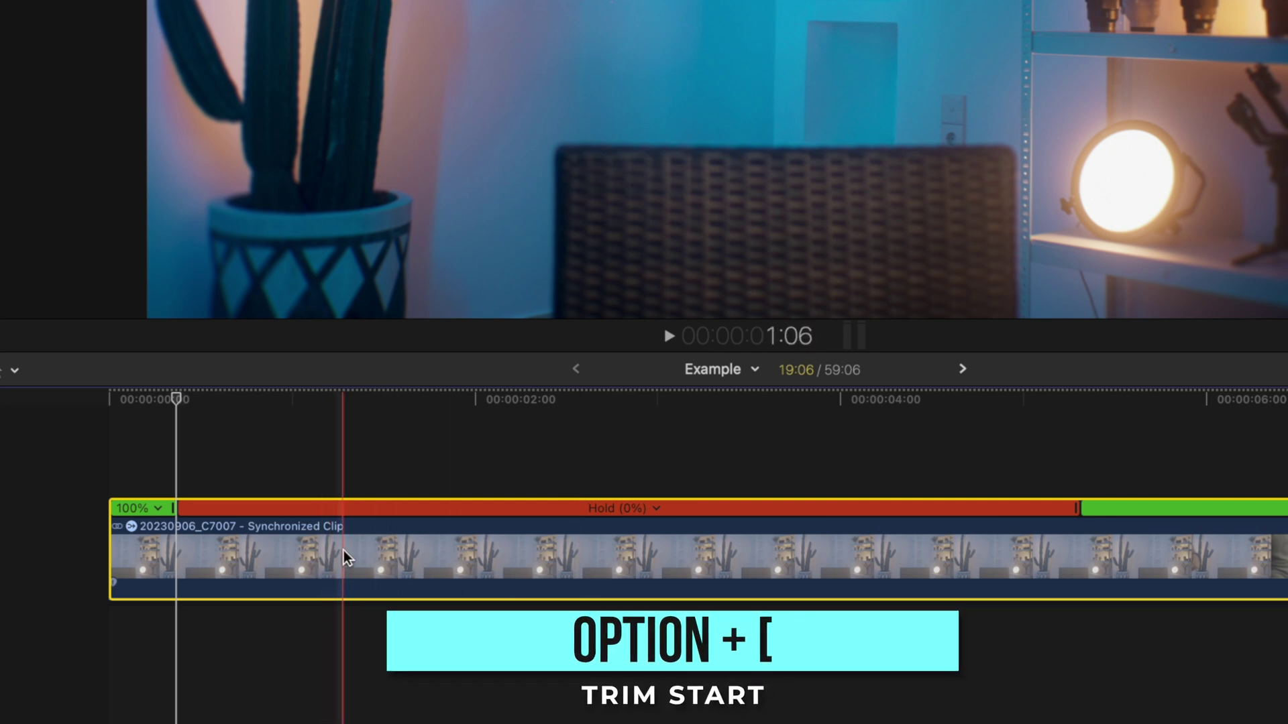
key(alt+bracketleft)
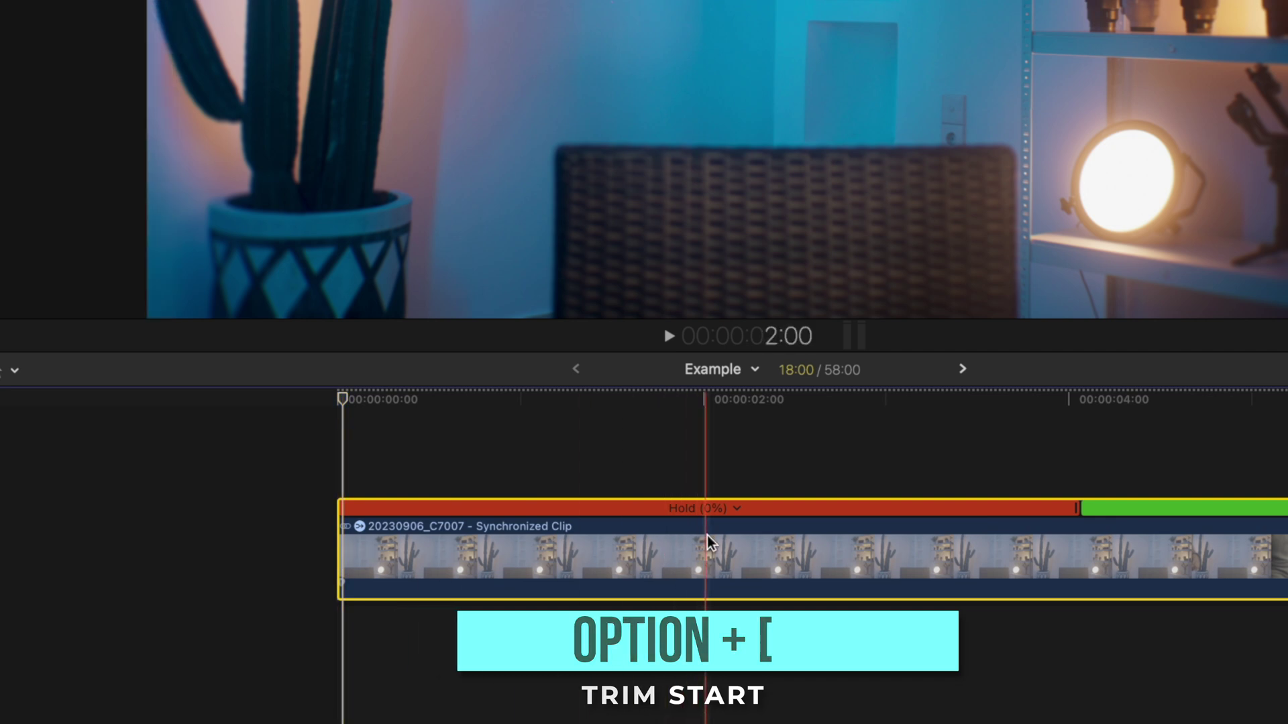
key(super+b)
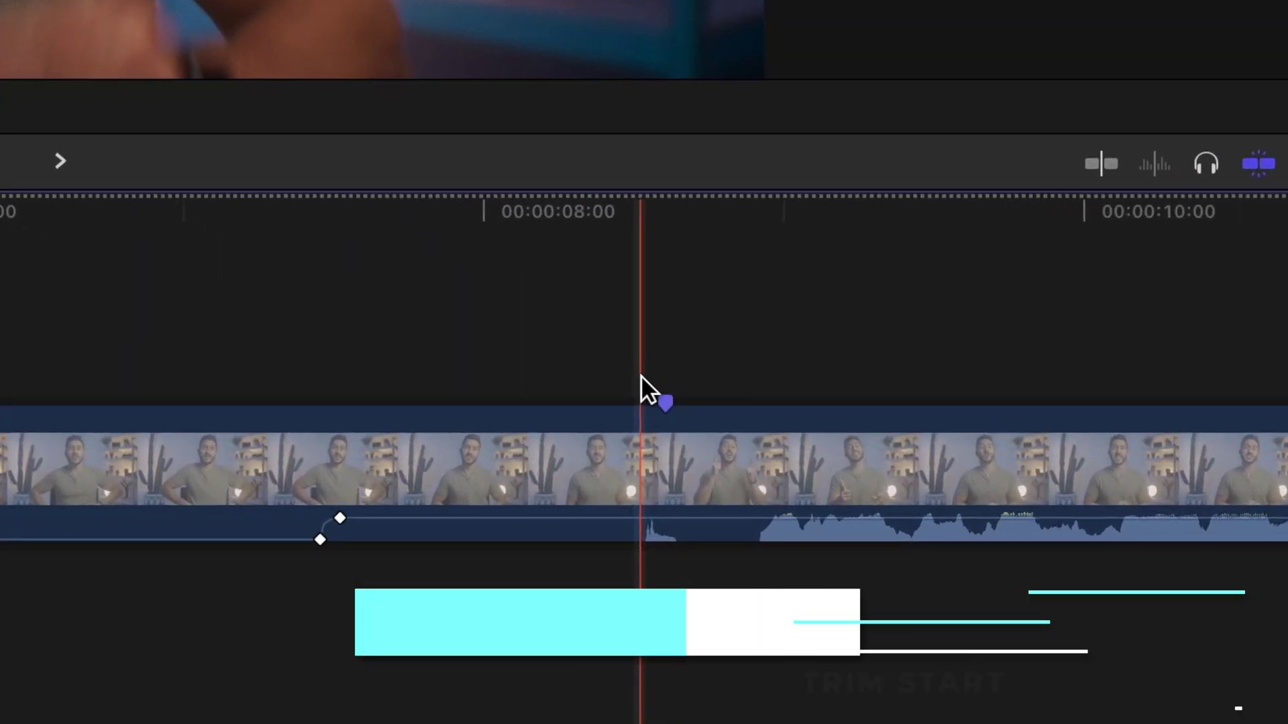
Trim the second clip's start to where the speaker appears, then select that clip
key(alt+bracketleft)
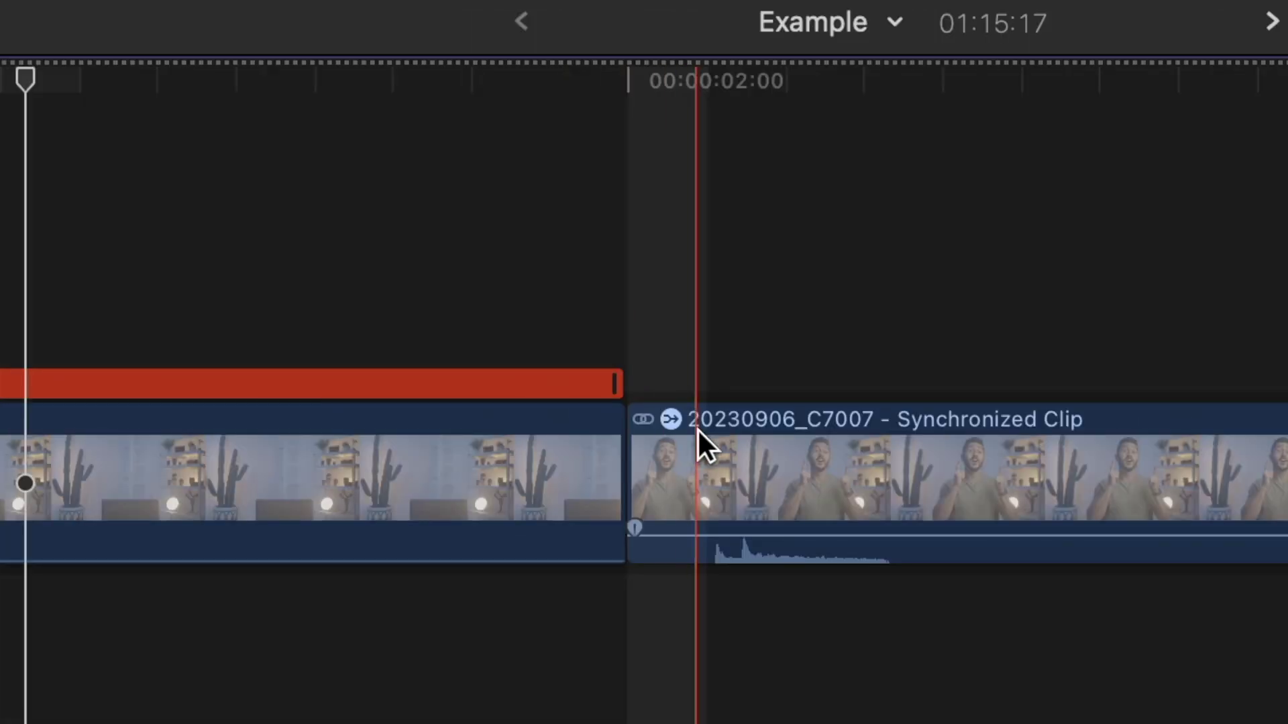
click(707, 468)
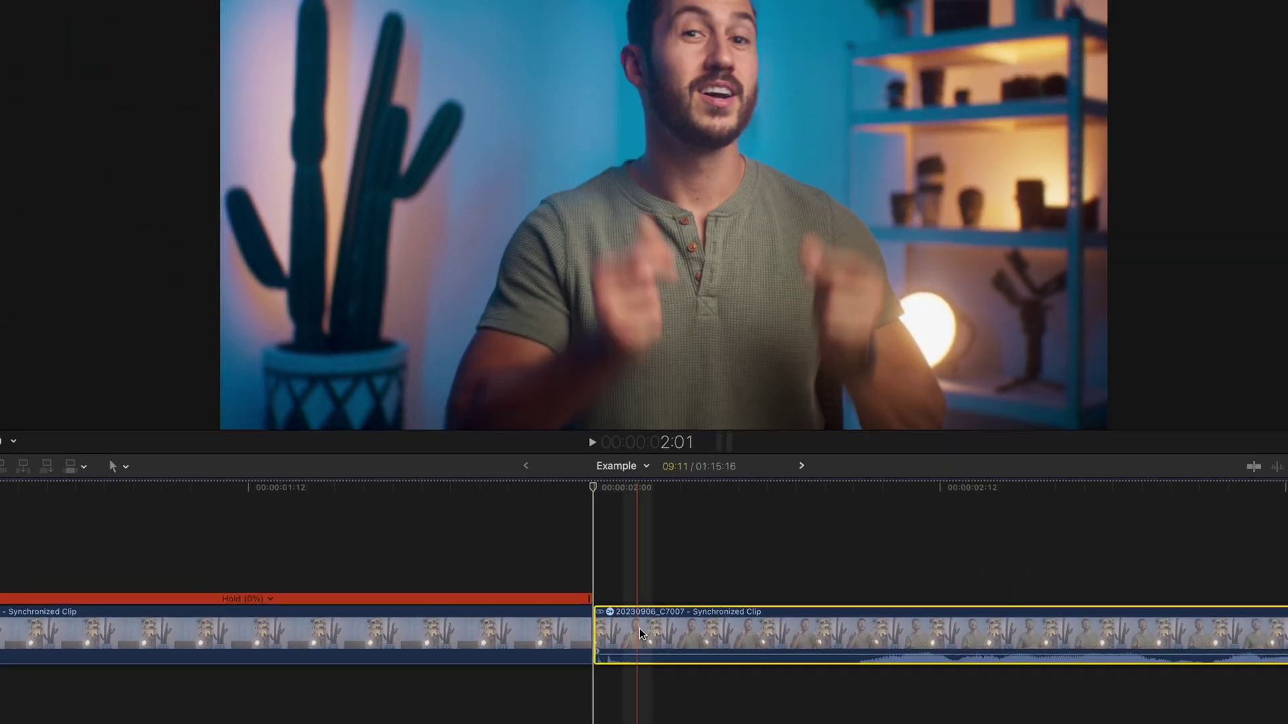
Connect the talking clip above the hold from 1:16 and add a marker at 1:18
drag(769, 450, 541, 153)
drag(532, 545, 410, 564)
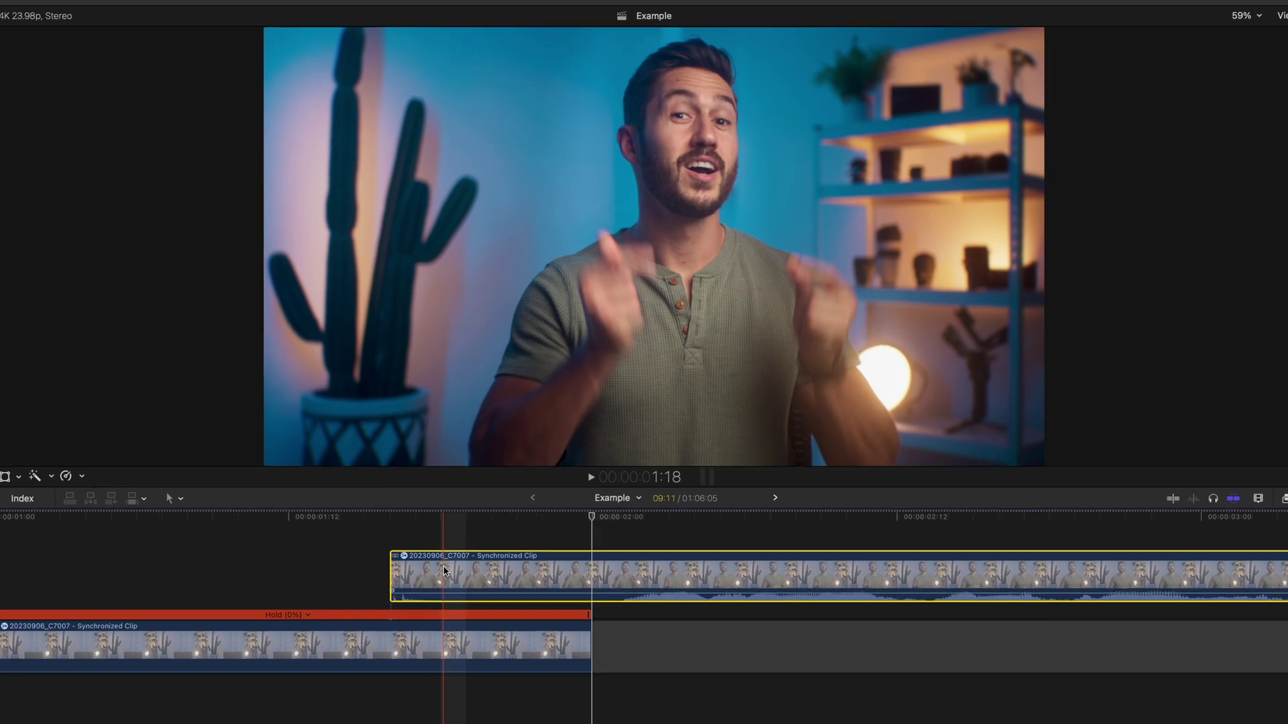
click(392, 517)
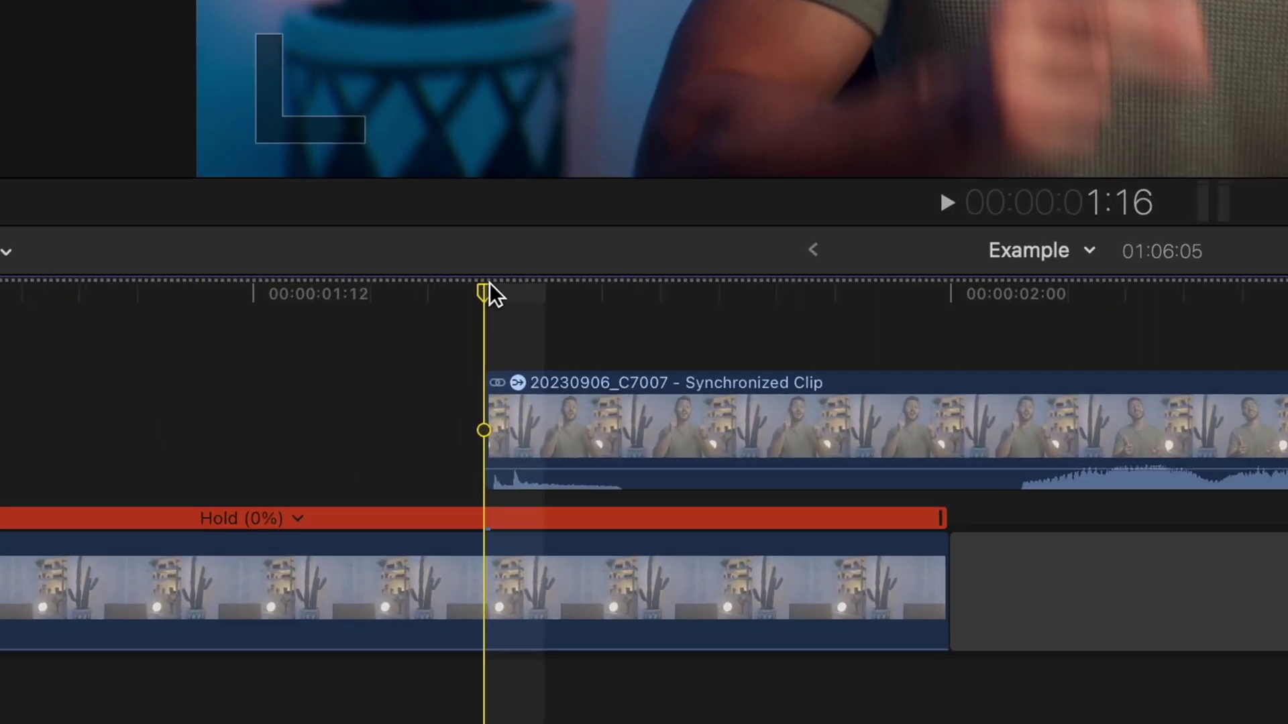
key(Right)
key(Right)
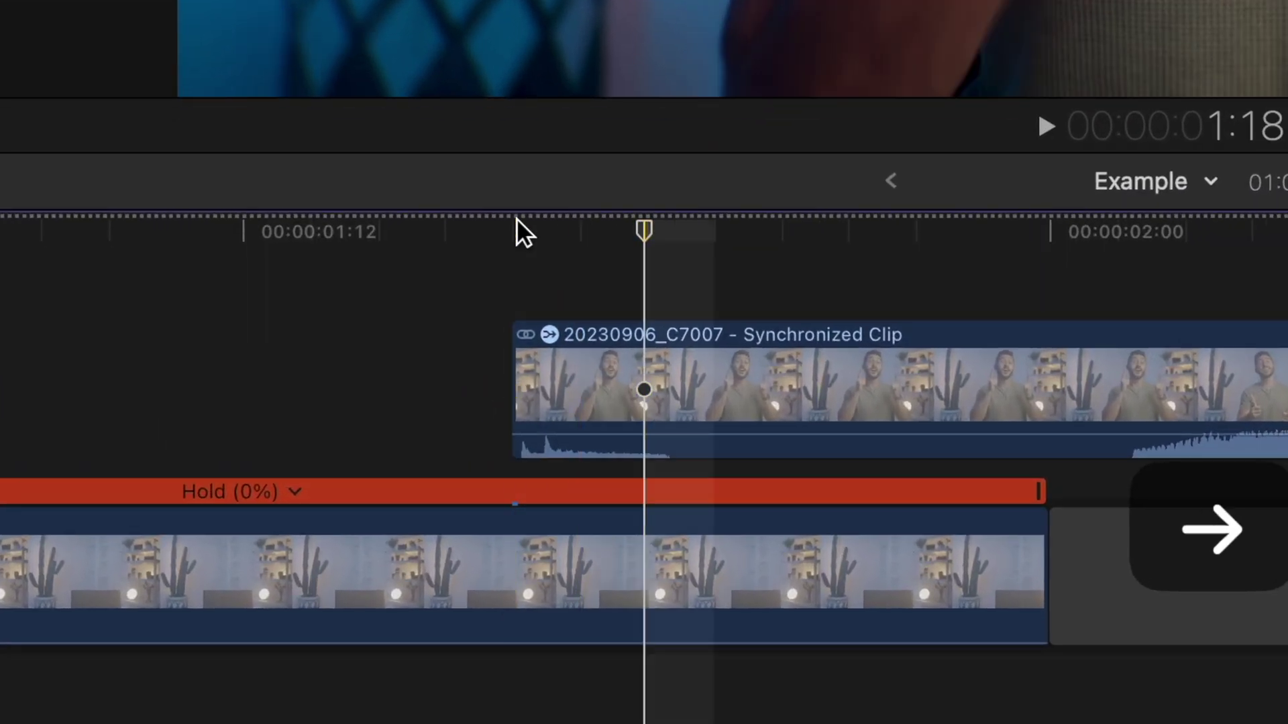
click(649, 353)
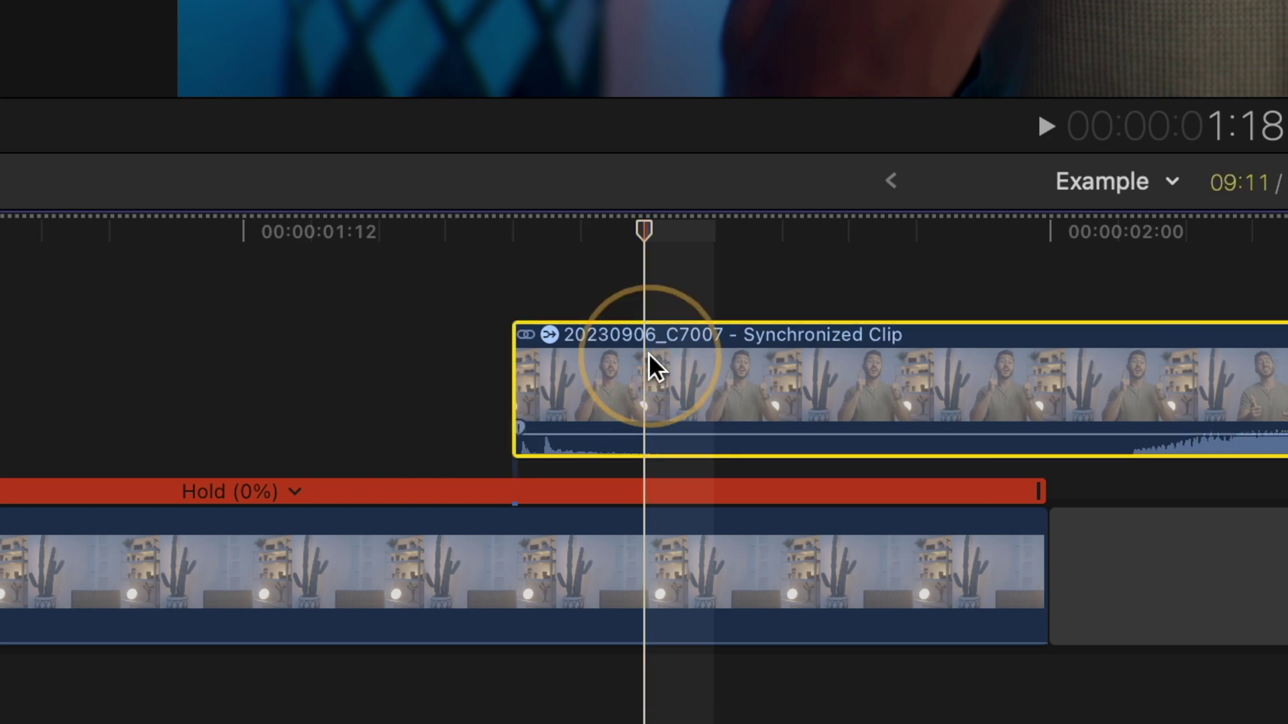
key(m)
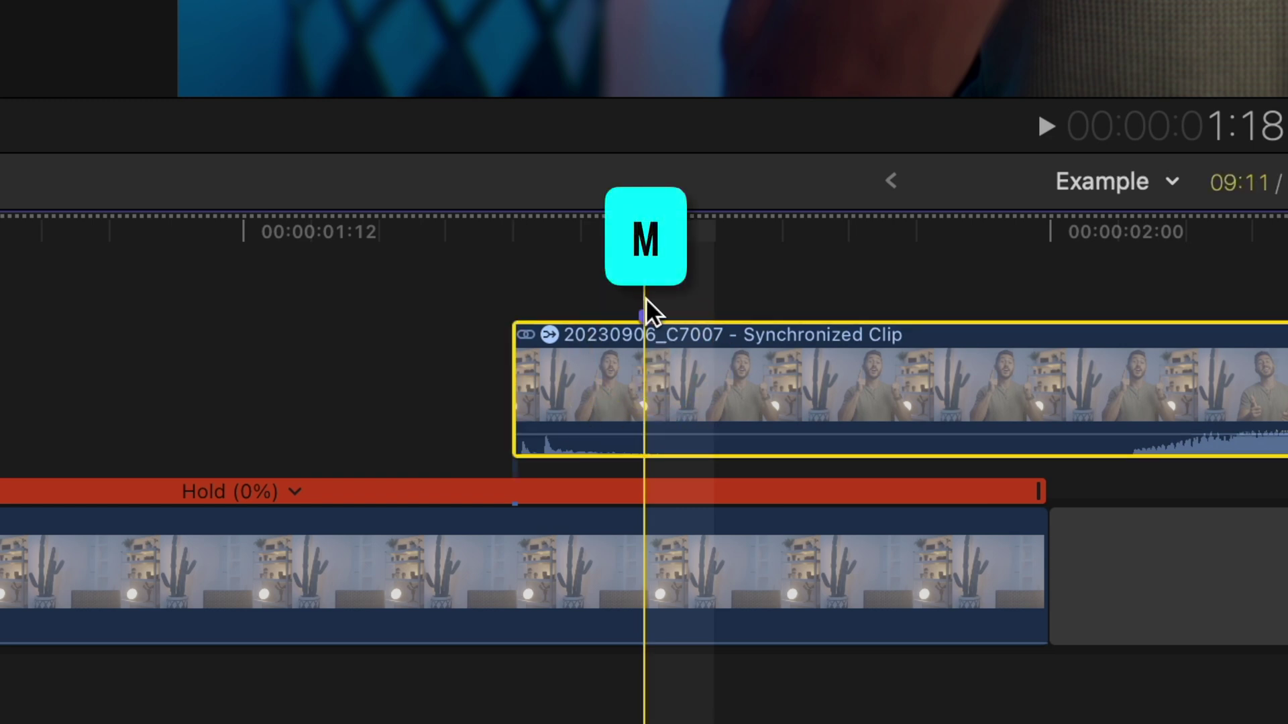
click(1036, 282)
click(654, 231)
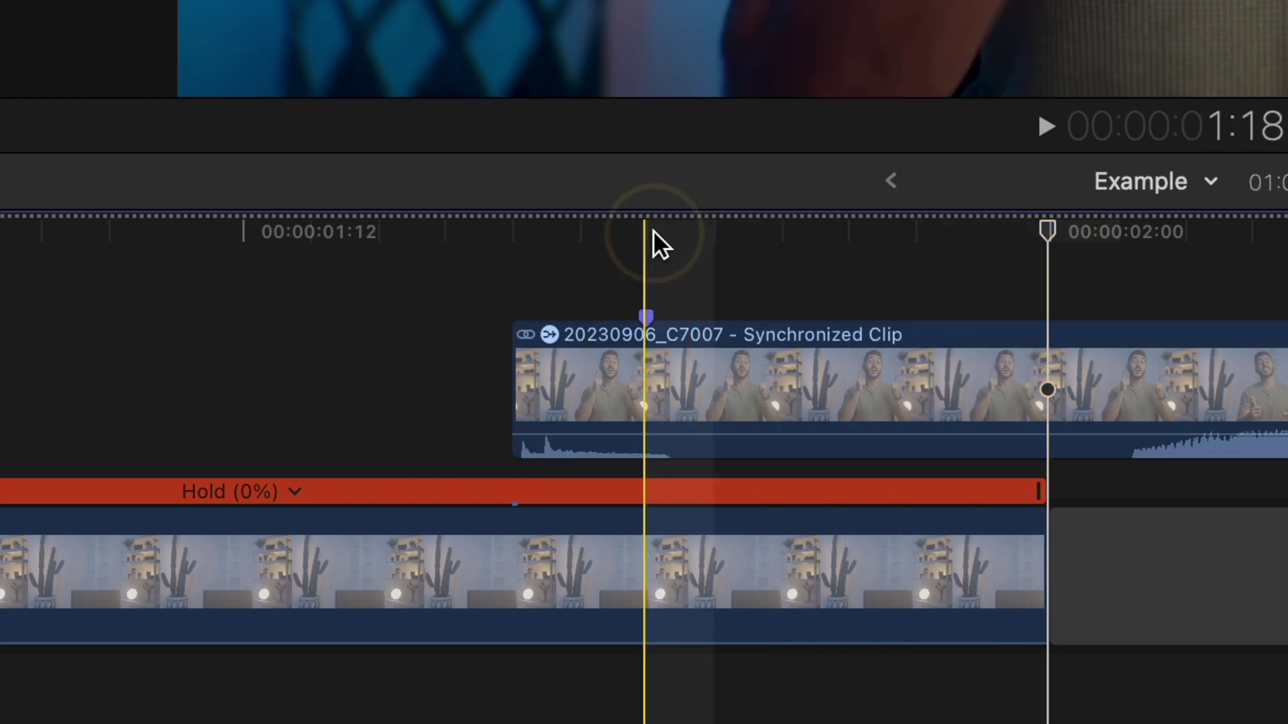
click(656, 401)
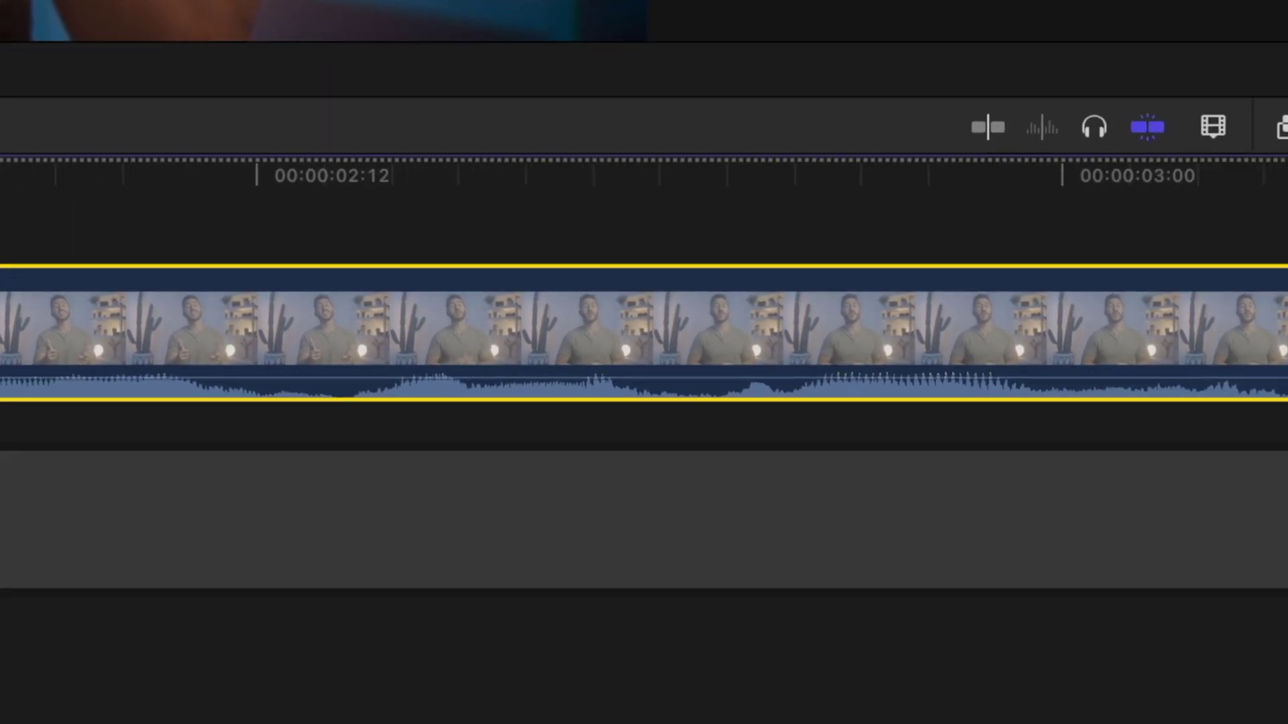
Find Shape Mask in the Effects browser and apply it to the upper clip
click(1208, 120)
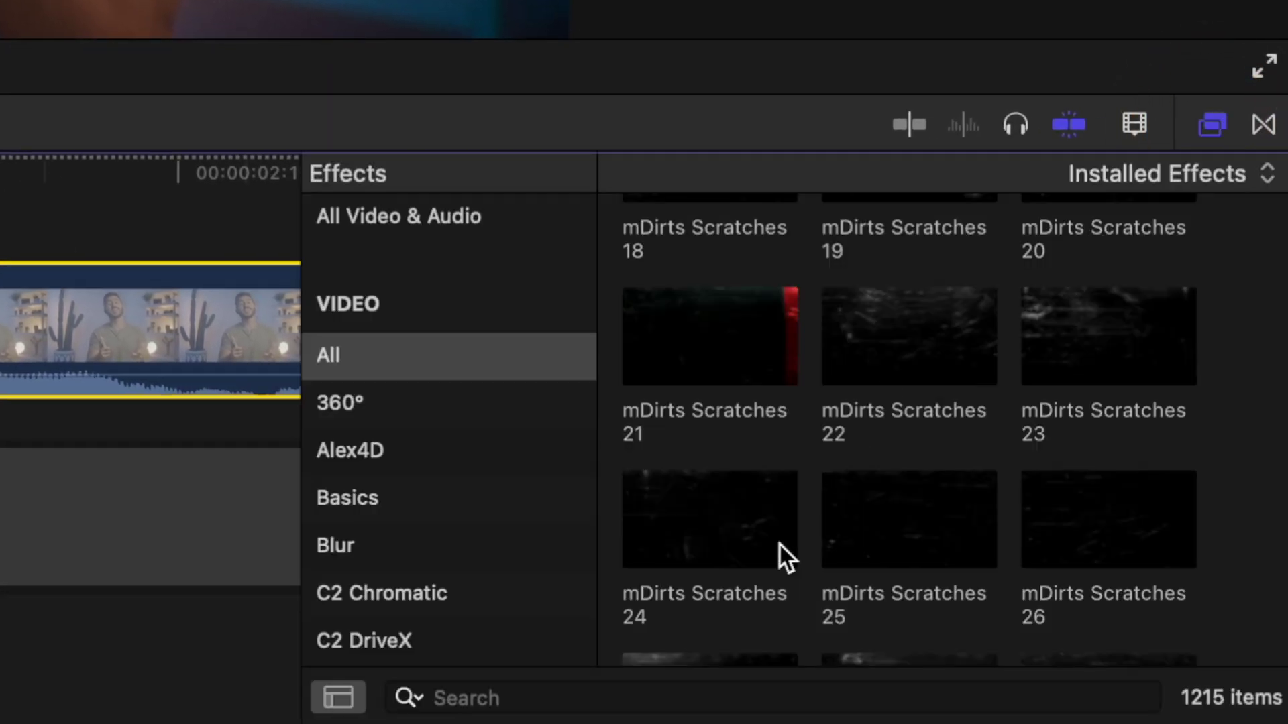
click(626, 691)
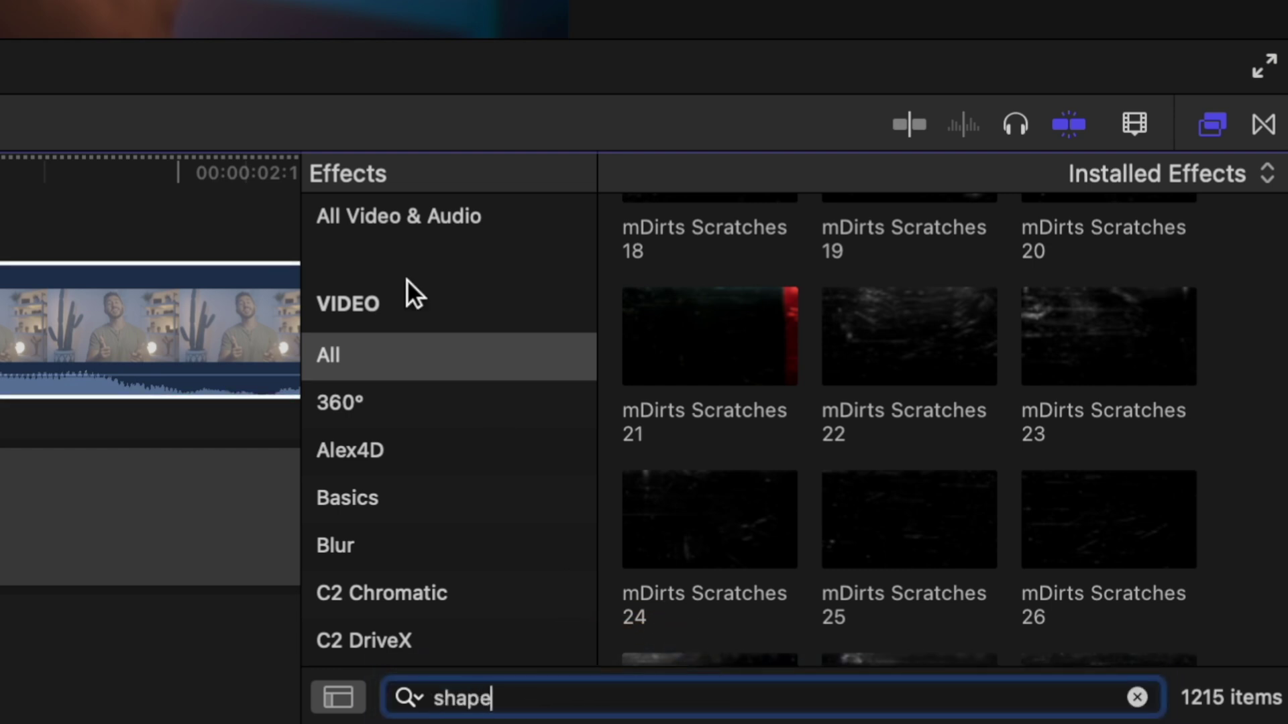
click(416, 216)
scroll(788, 328, up, 5)
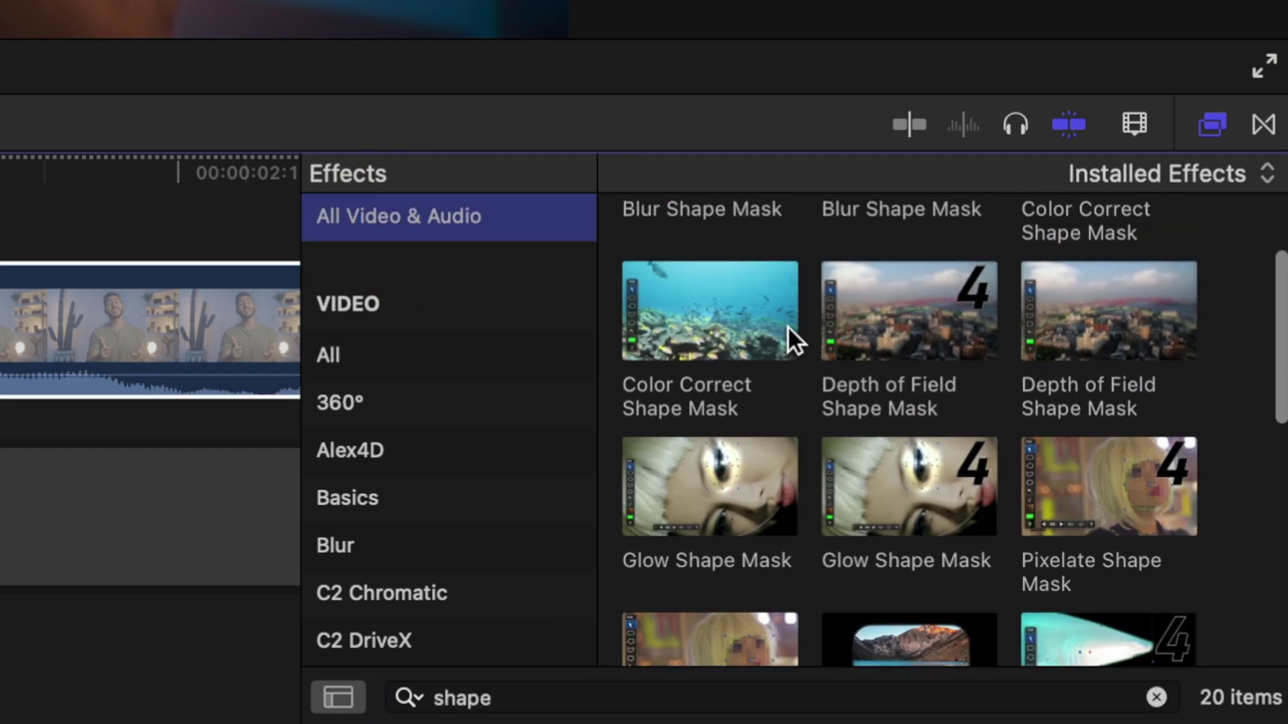
scroll(787, 326, down, 3)
click(881, 394)
double_click(882, 394)
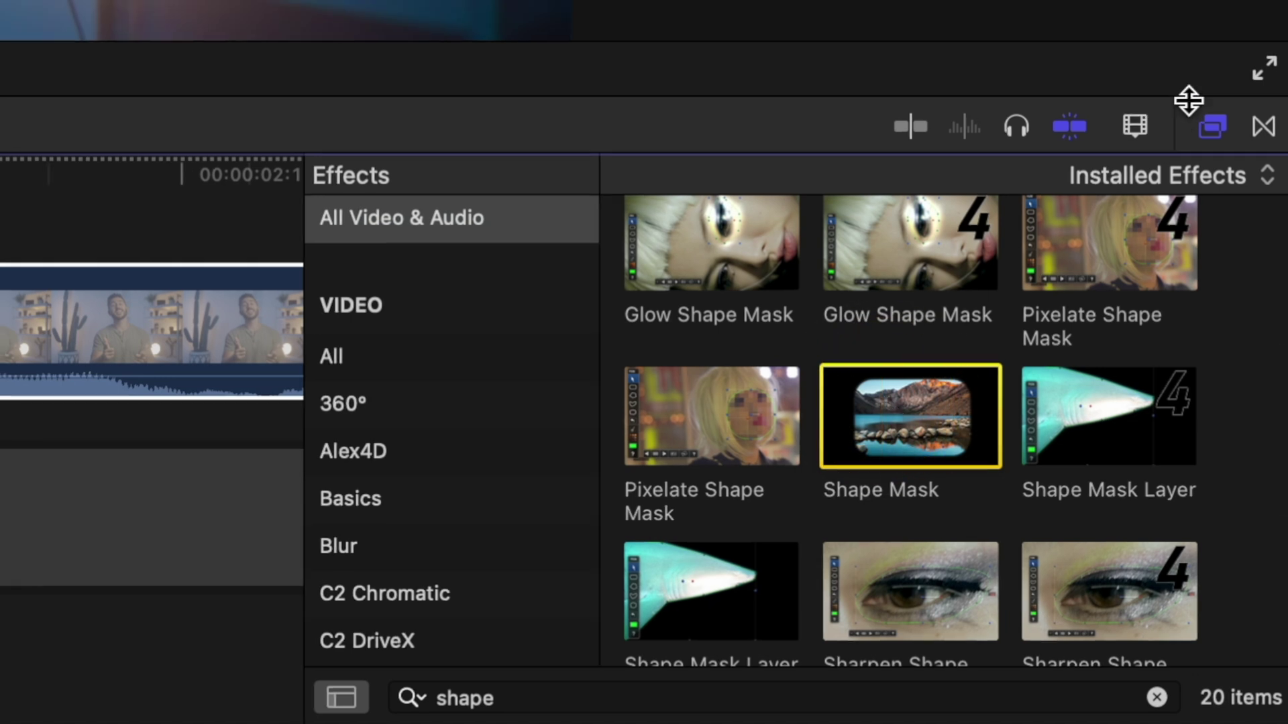
click(1212, 124)
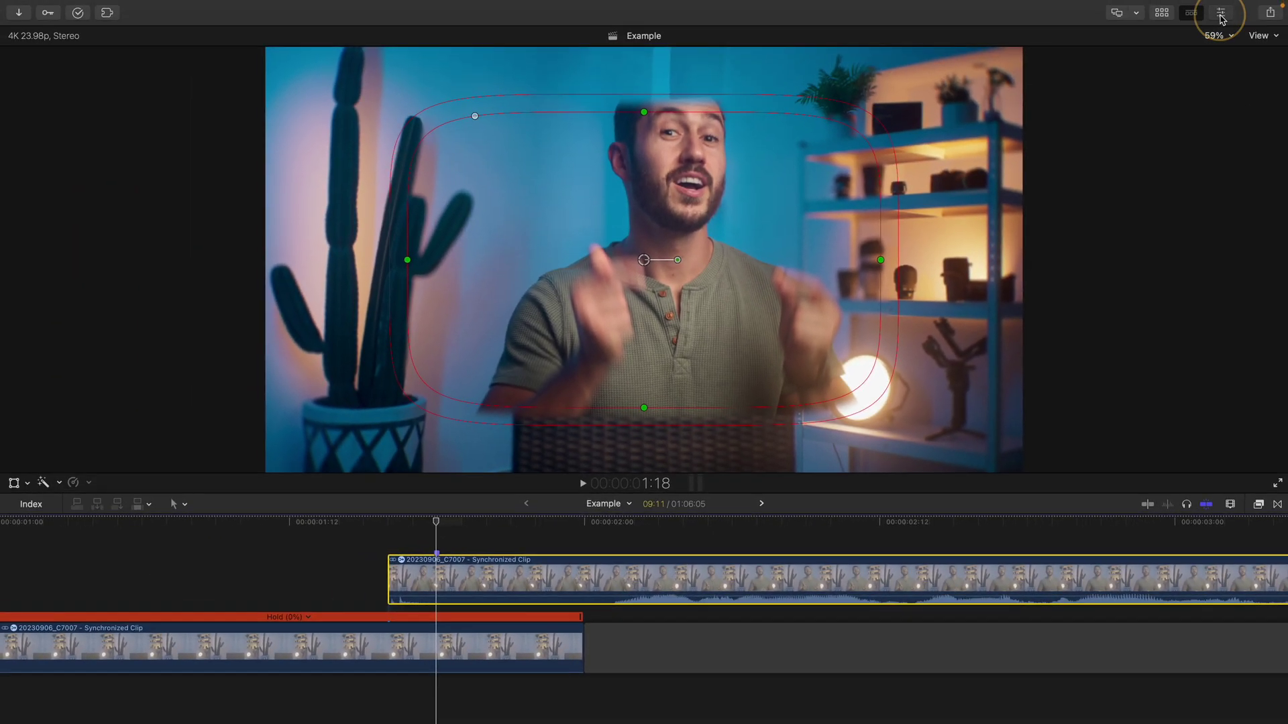
Shape the mask into a narrow, feathered oval centred on the speaker's head
click(1221, 14)
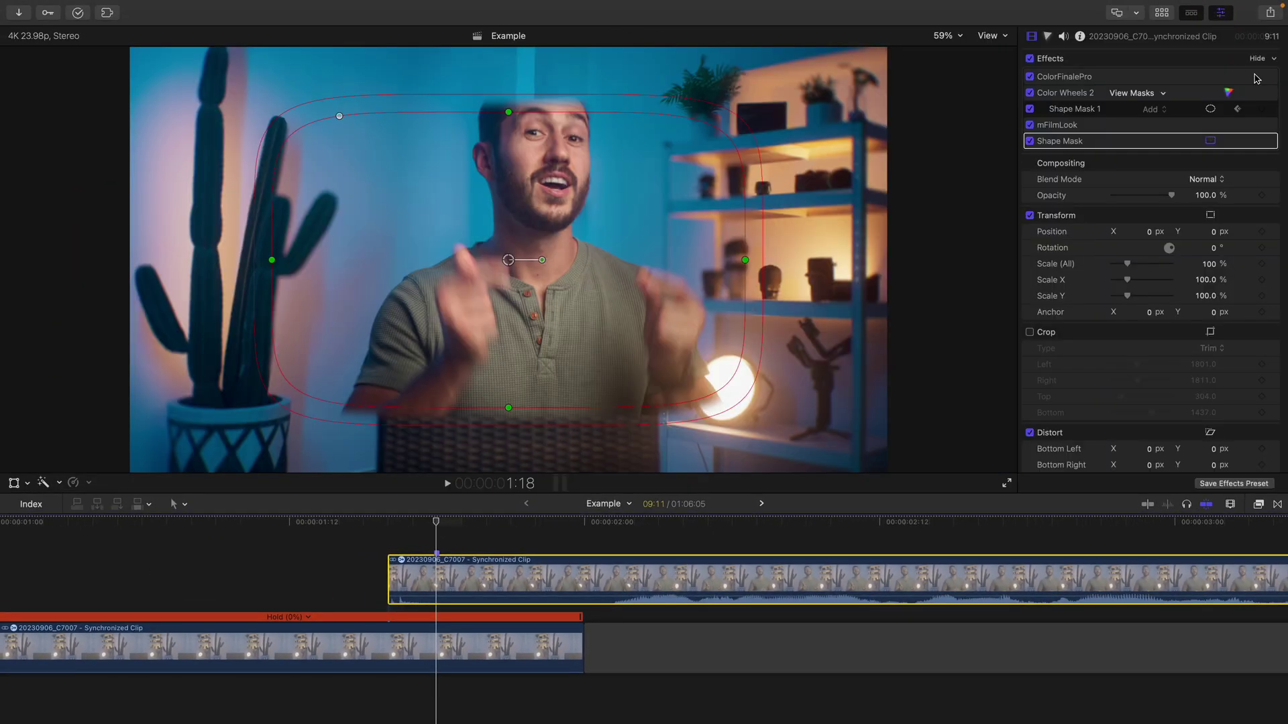
click(1258, 145)
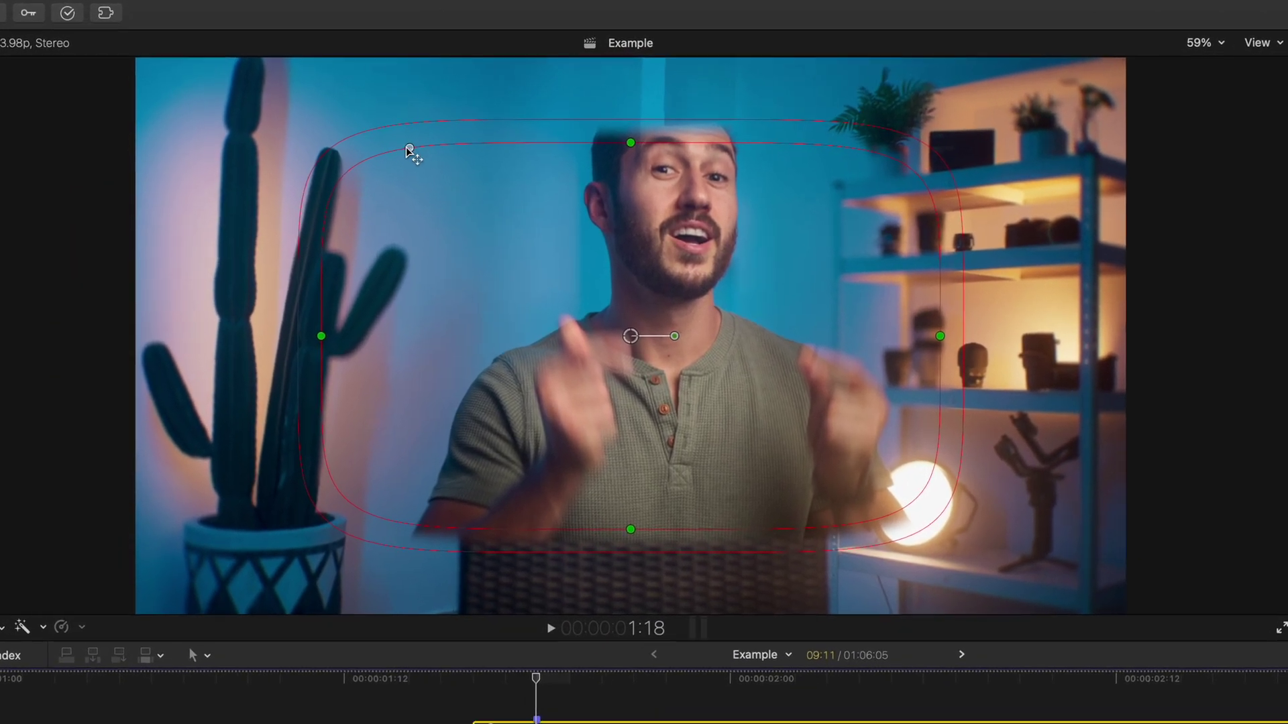
drag(371, 131, 559, 160)
drag(329, 349, 521, 348)
drag(755, 219, 814, 179)
mouse_move(667, 108)
mouse_down()
mouse_move(662, 144)
mouse_move(674, 94)
mouse_up()
drag(790, 308, 770, 308)
drag(666, 308, 684, 281)
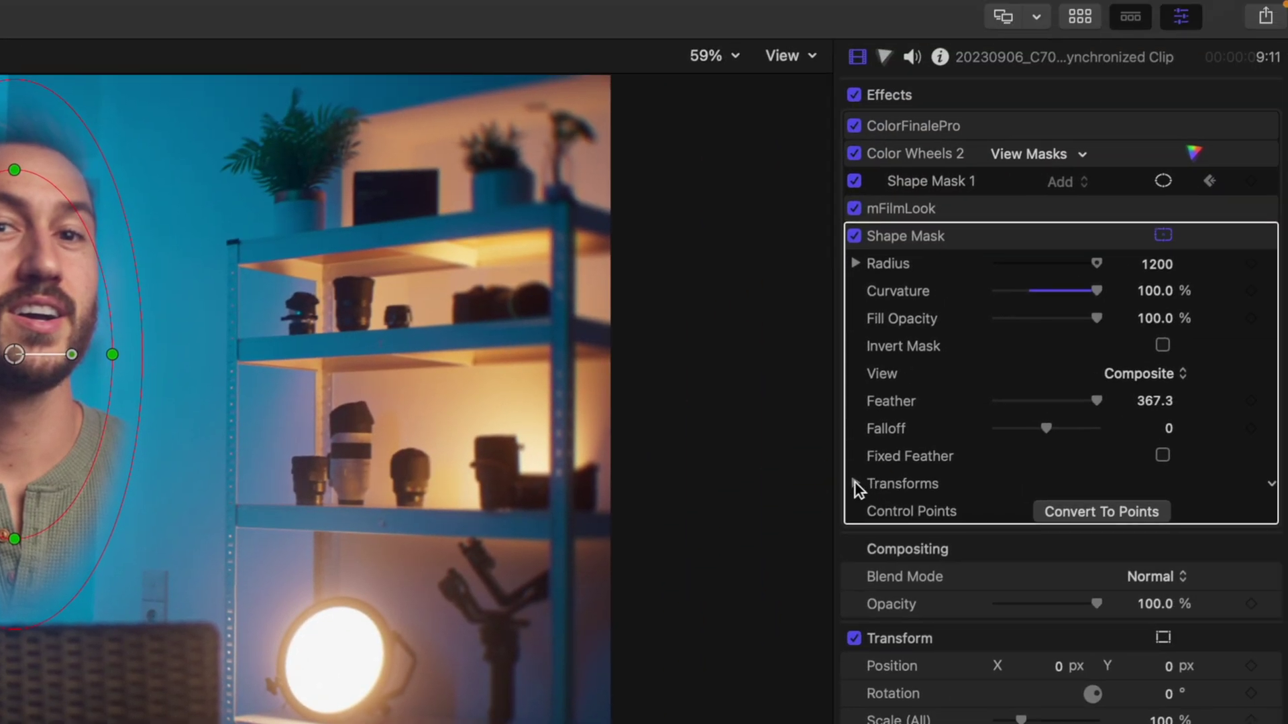
At 1:18, enlarge the oval Shape Mask to about 198% scale and make it taller
click(855, 483)
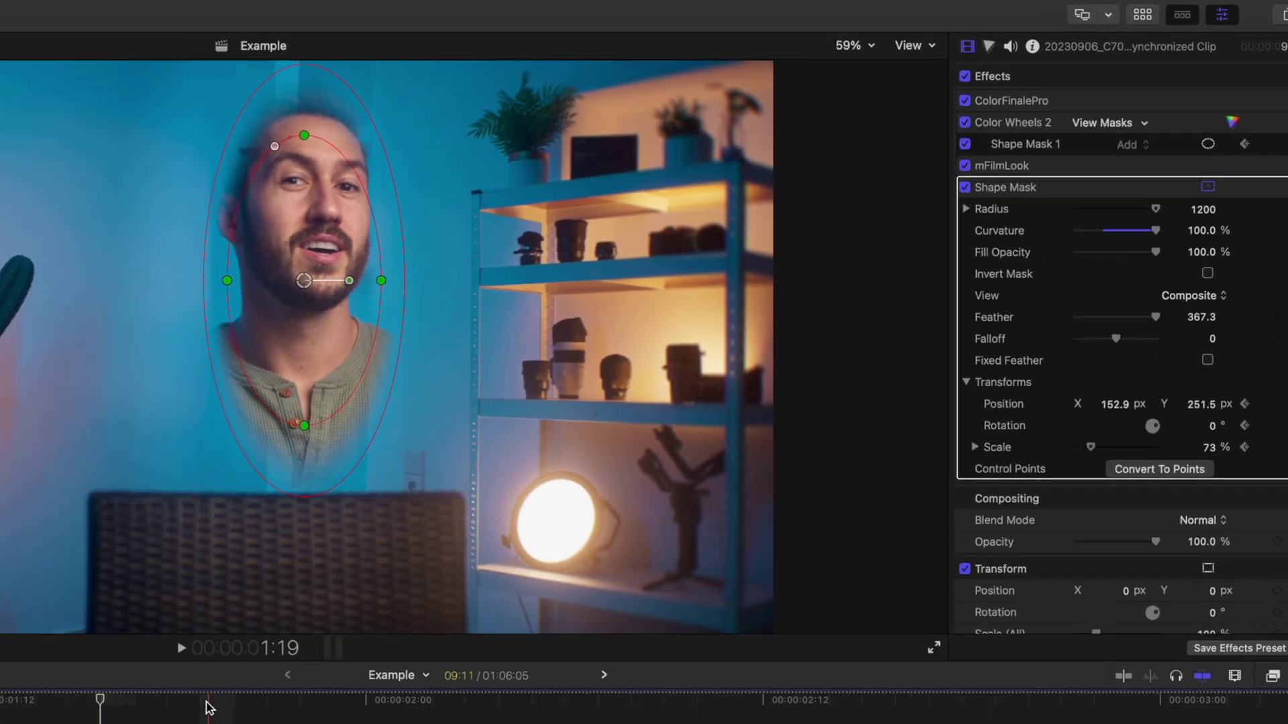
click(439, 525)
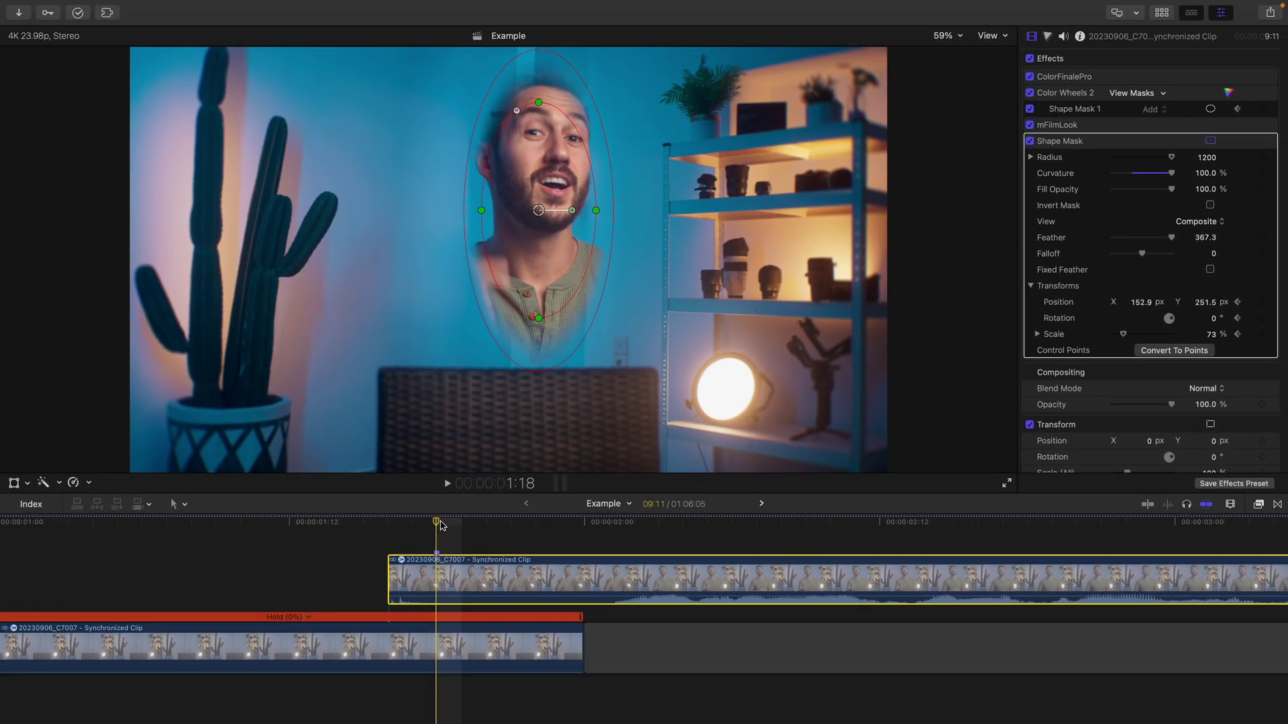
drag(612, 264, 943, 266)
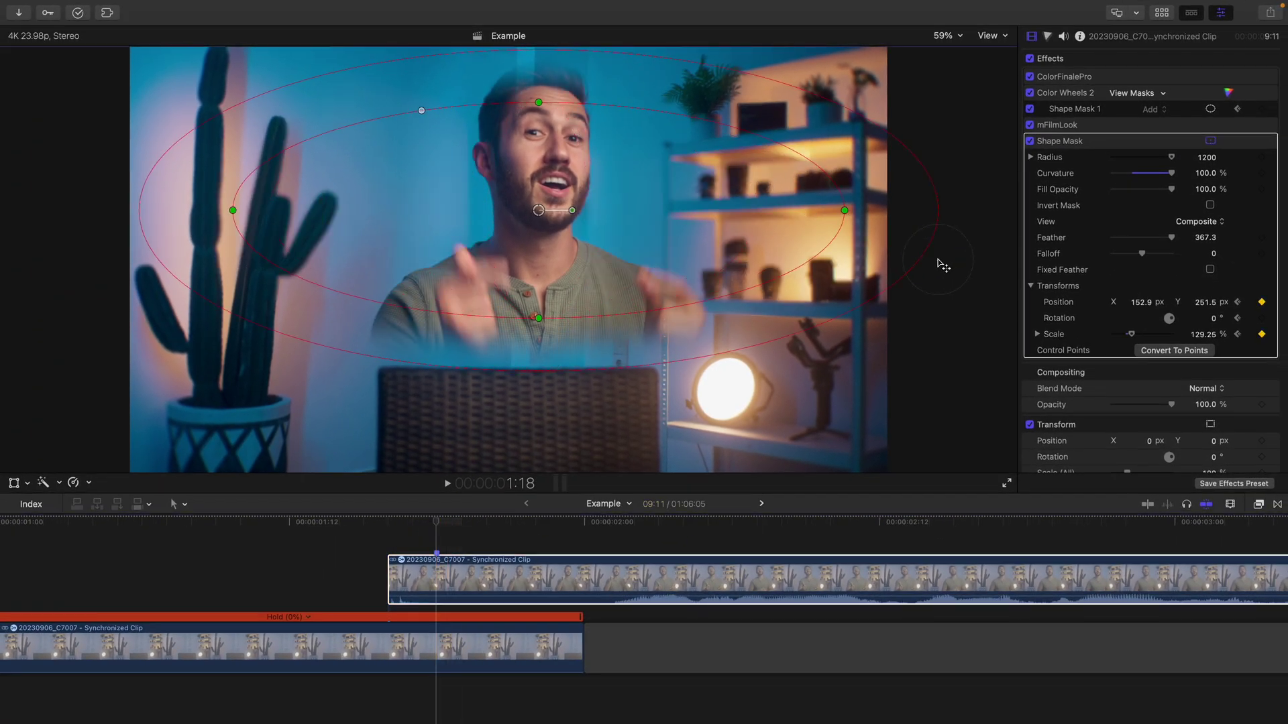
drag(849, 215, 1151, 214)
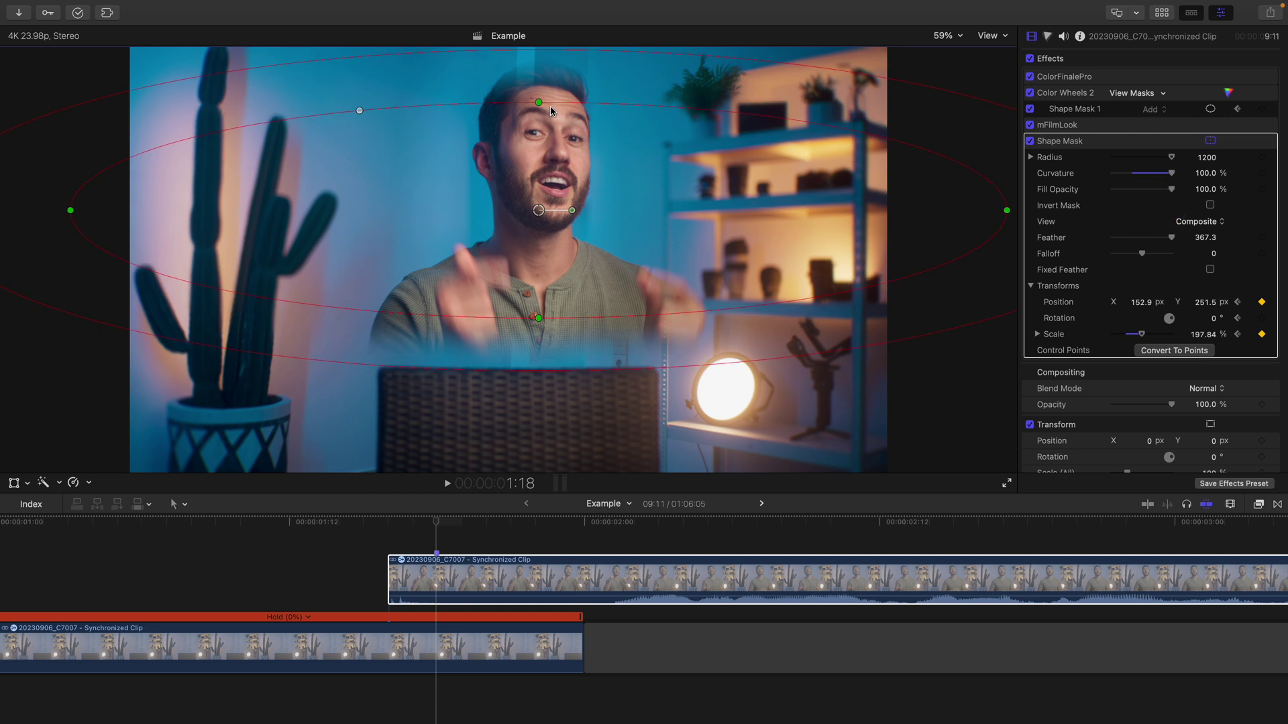
drag(537, 102, 510, 10)
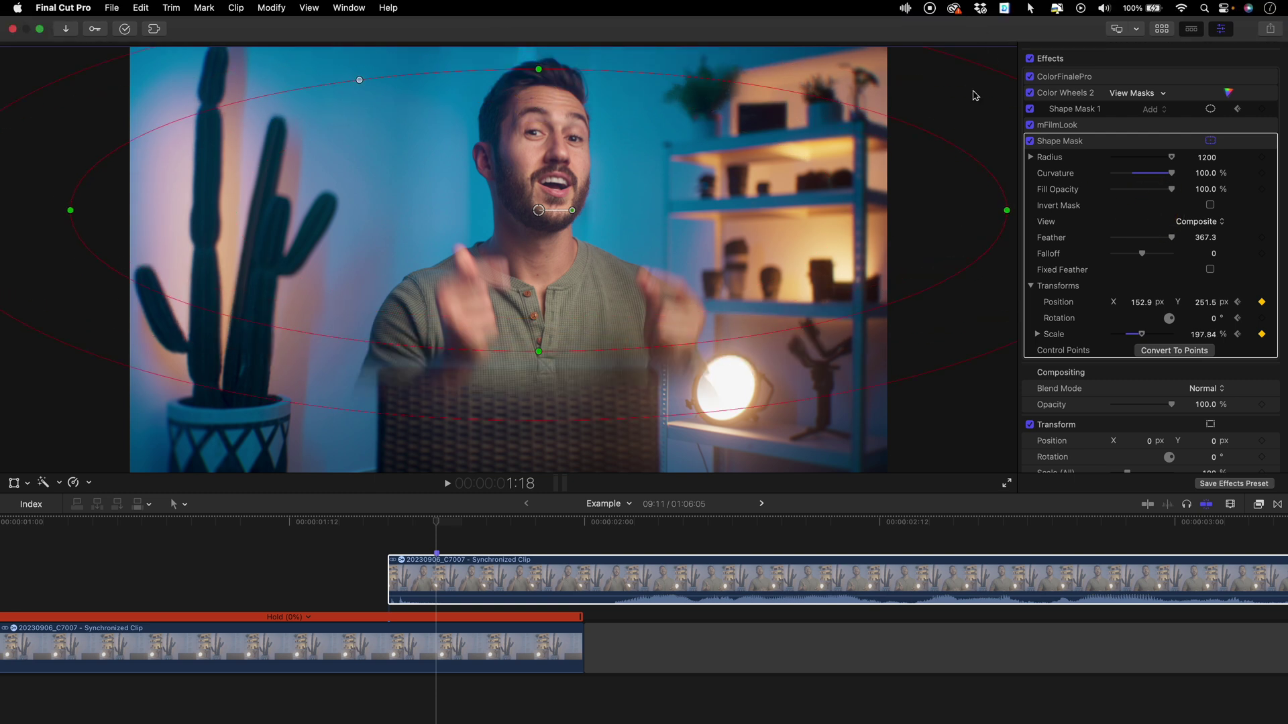
With the viewer at 25%, grow the mask to about 311% to cover the frame, then refit
click(946, 35)
click(960, 87)
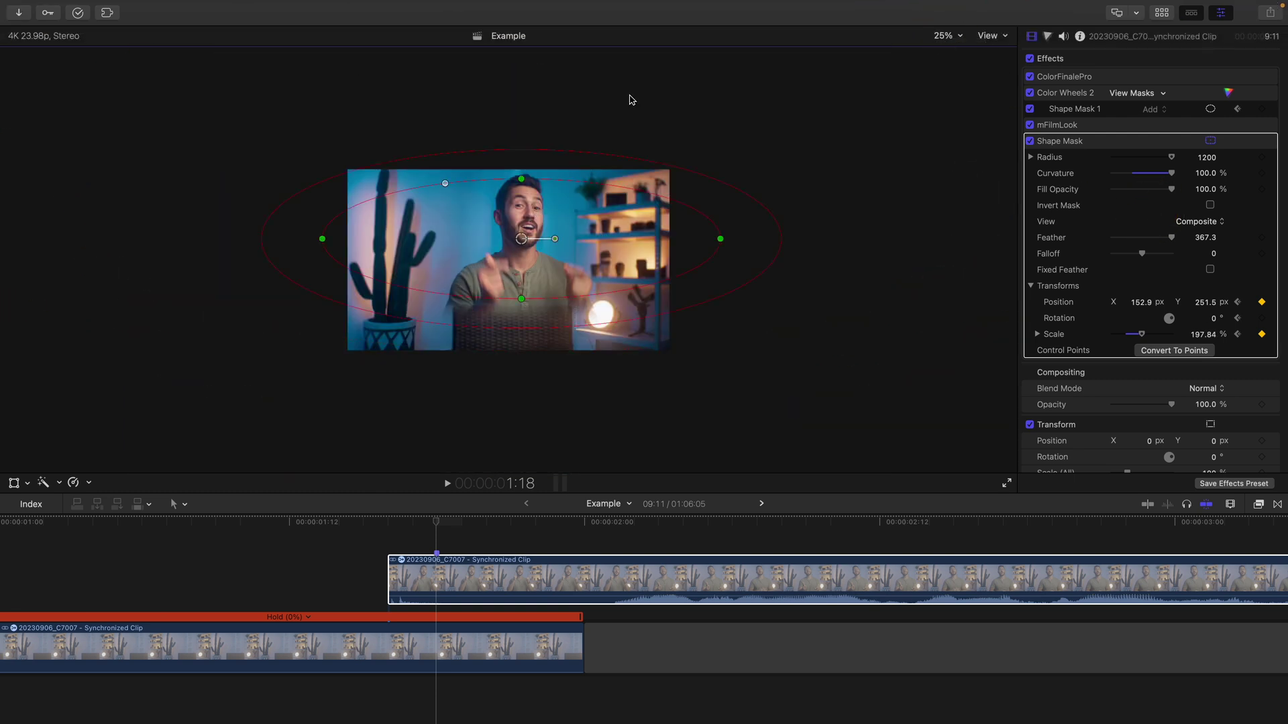
drag(522, 183, 535, 33)
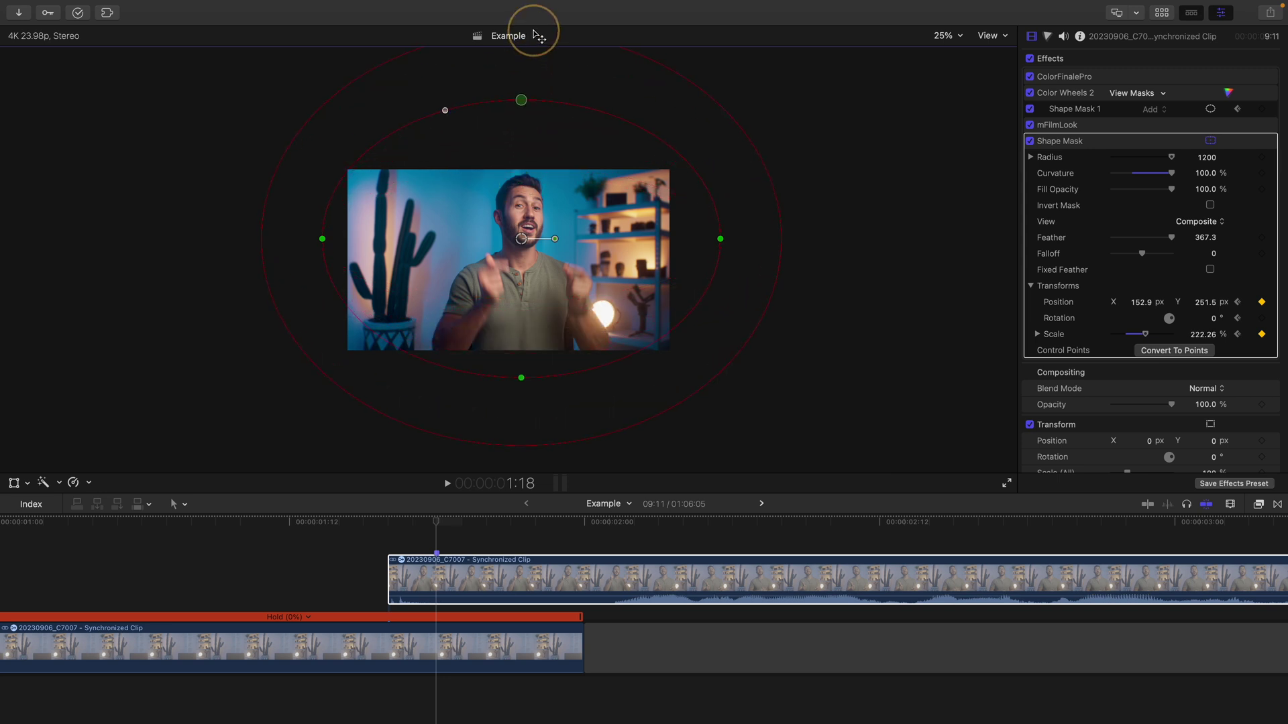
drag(522, 491, 550, 327)
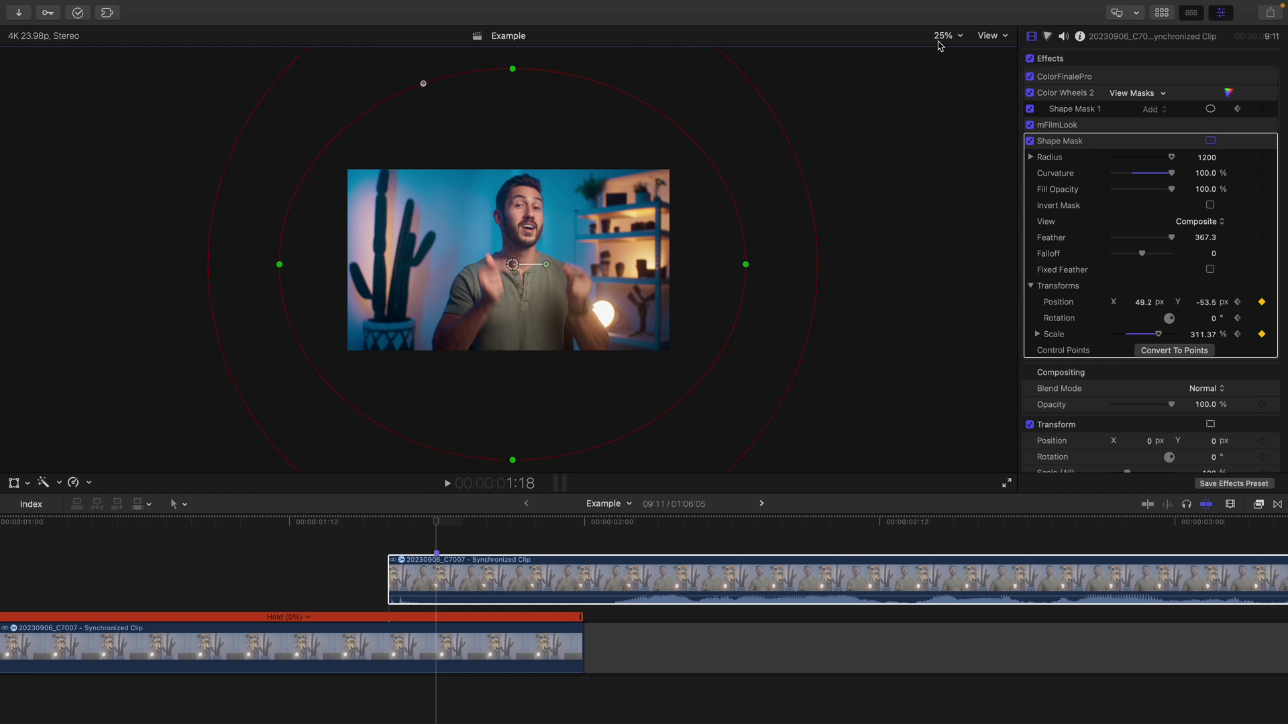
click(939, 35)
click(959, 48)
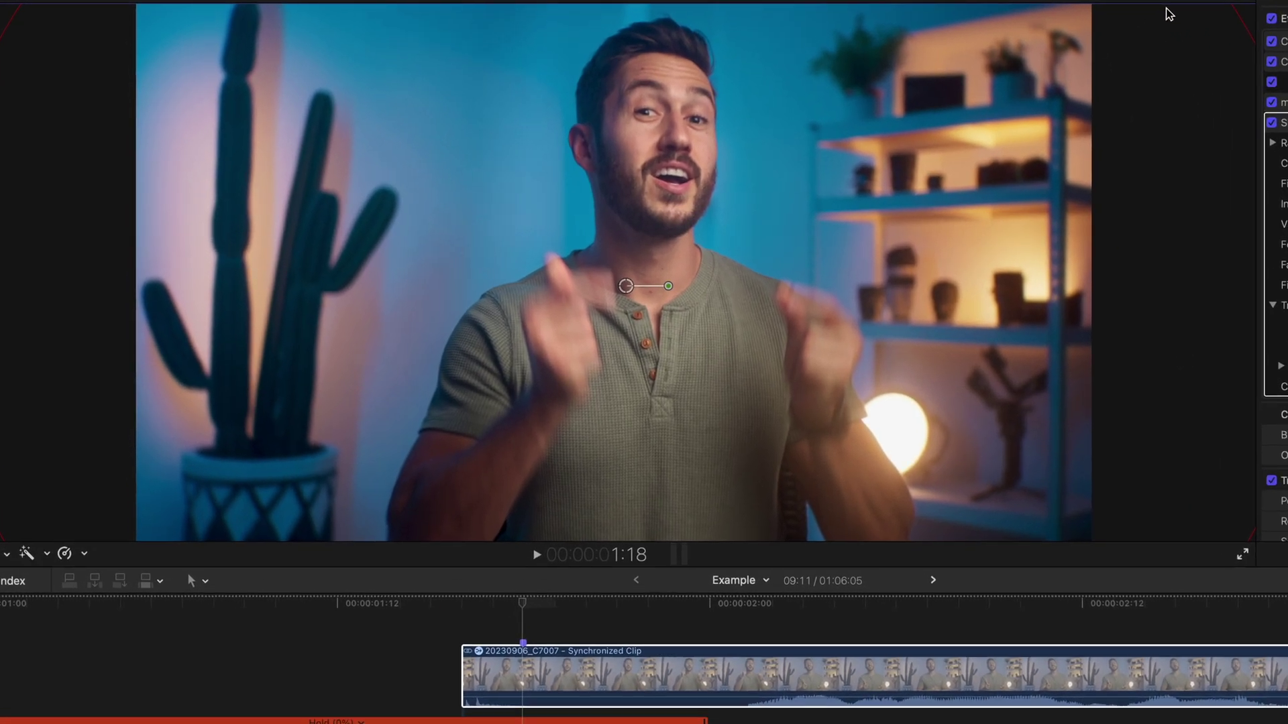
Step back and forth around 1:18 to preview the mask opening
key(Left)
key(Left)
key(Left)
key(Right)
key(Right)
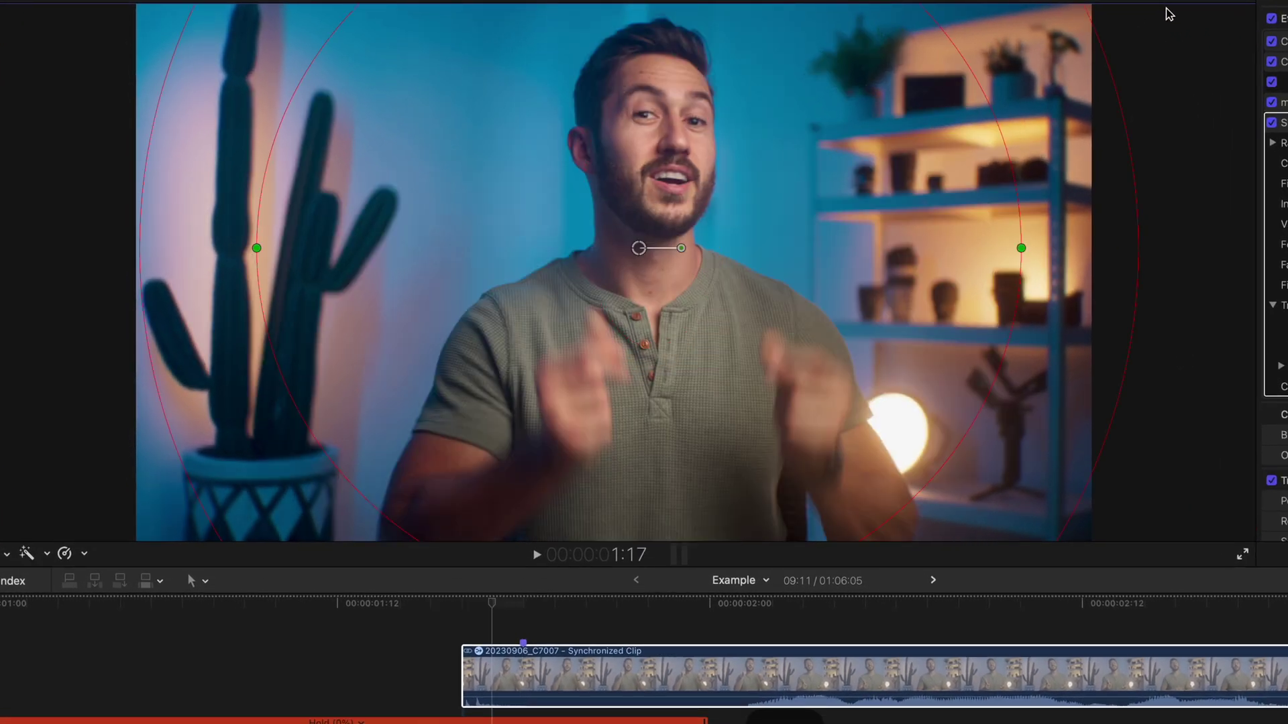
key(Left)
key(Right)
key(Right)
key(Right)
key(Right)
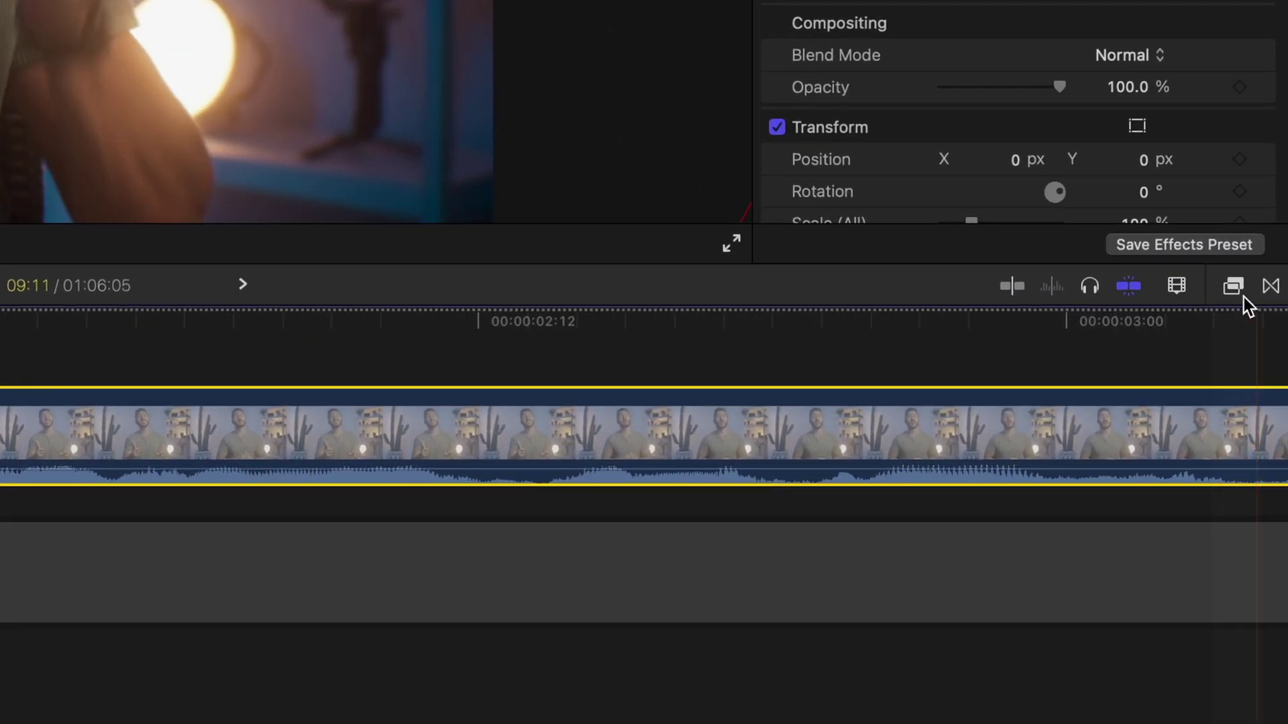
Search the Effects browser for 'wav' and apply Wave to the speaker clip
click(1234, 285)
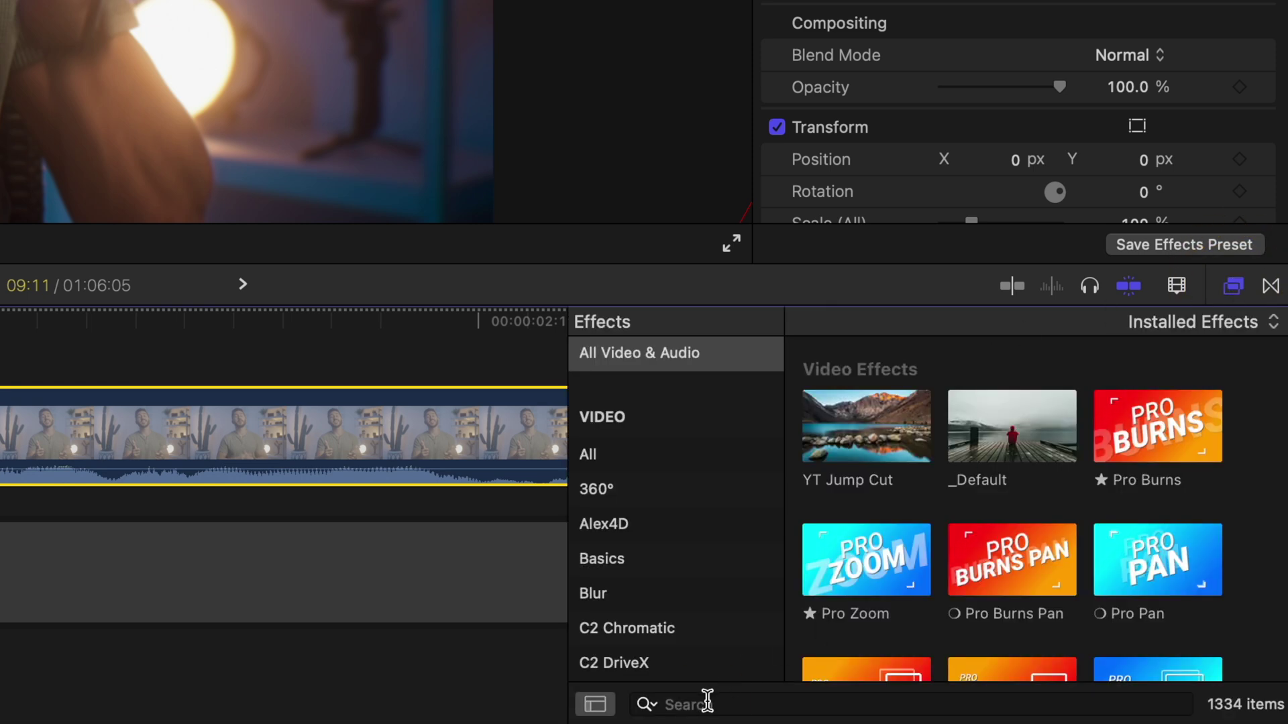
click(707, 701)
text(wav)
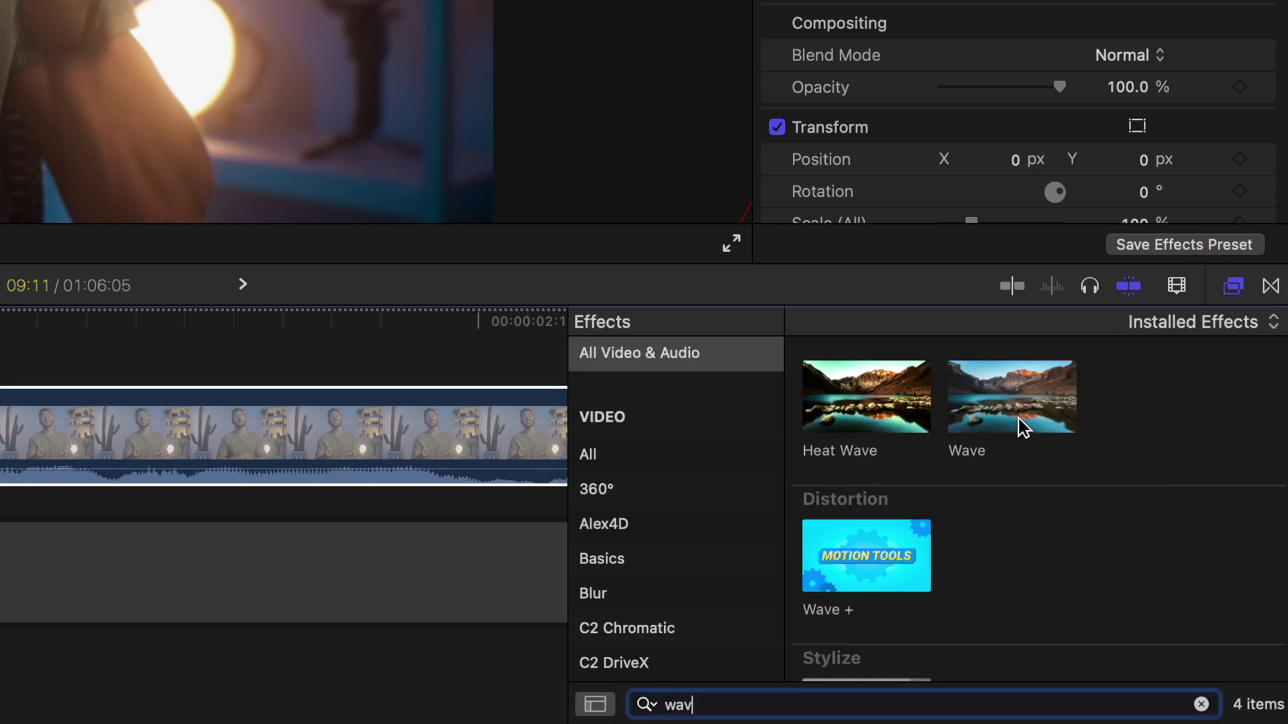
double_click(1020, 413)
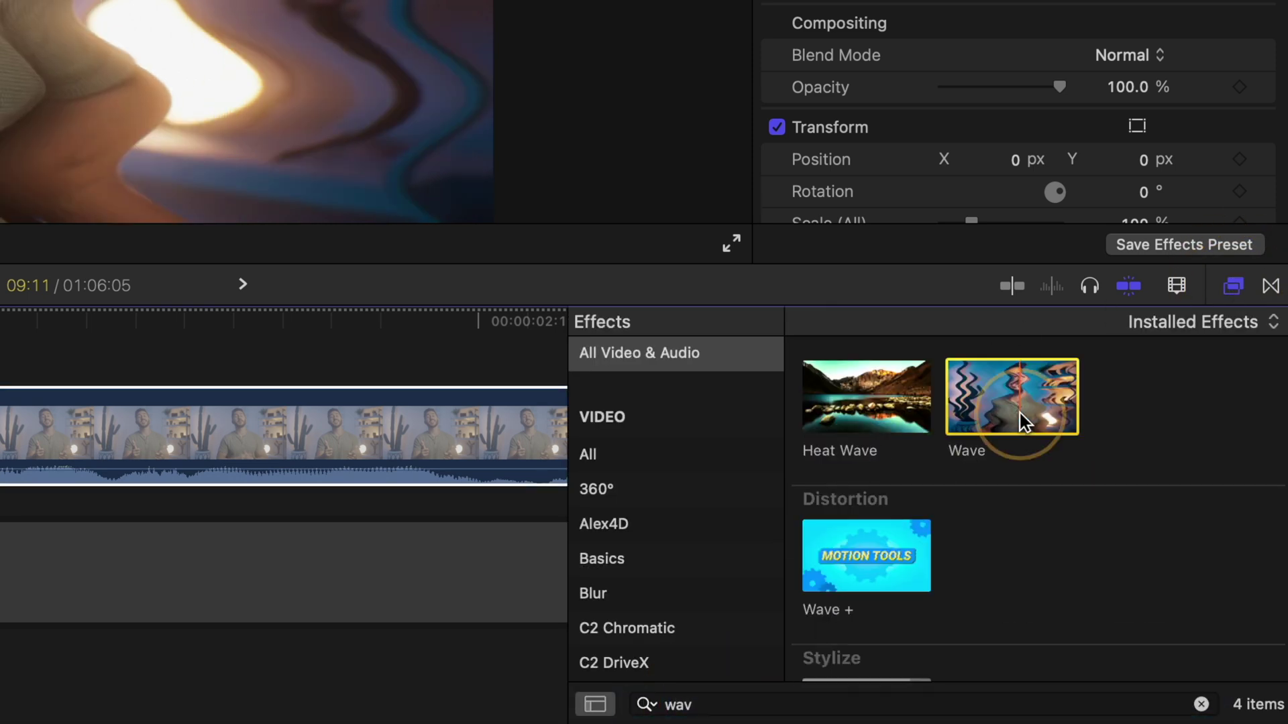
click(1231, 287)
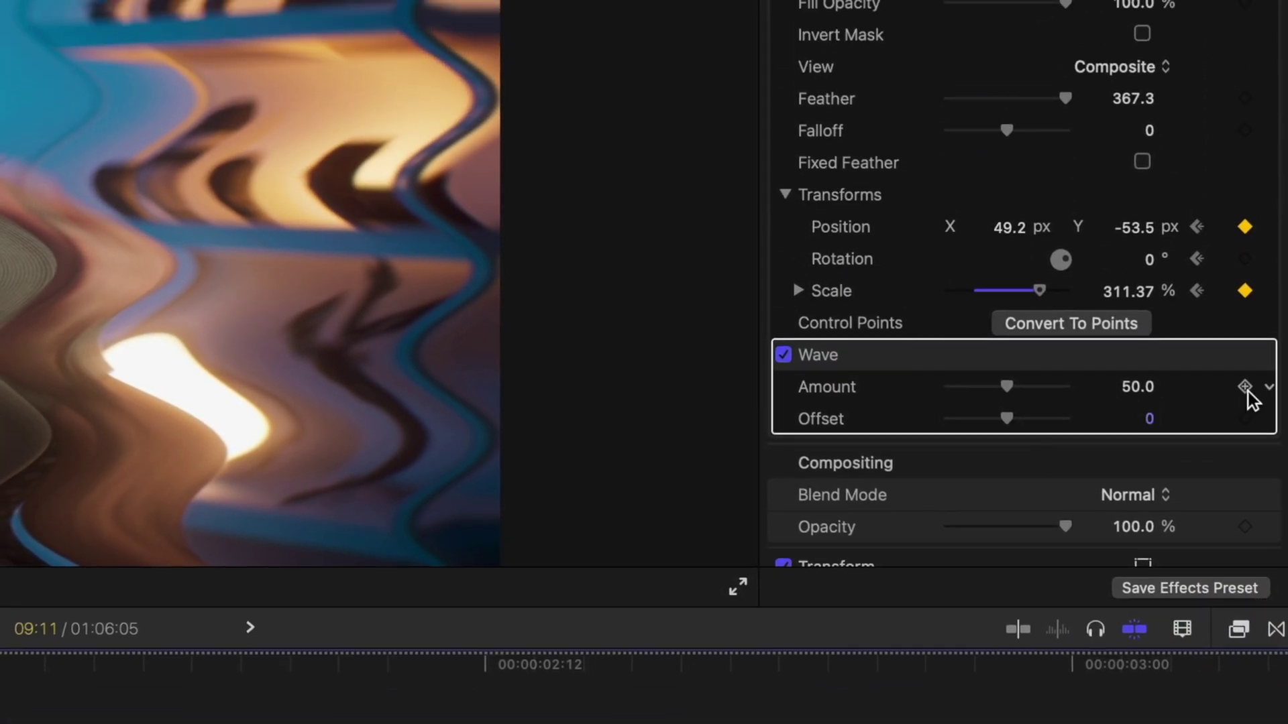
Keyframe Wave Amount to 0 at 1:18 and about 25.87 a few frames earlier
click(1245, 387)
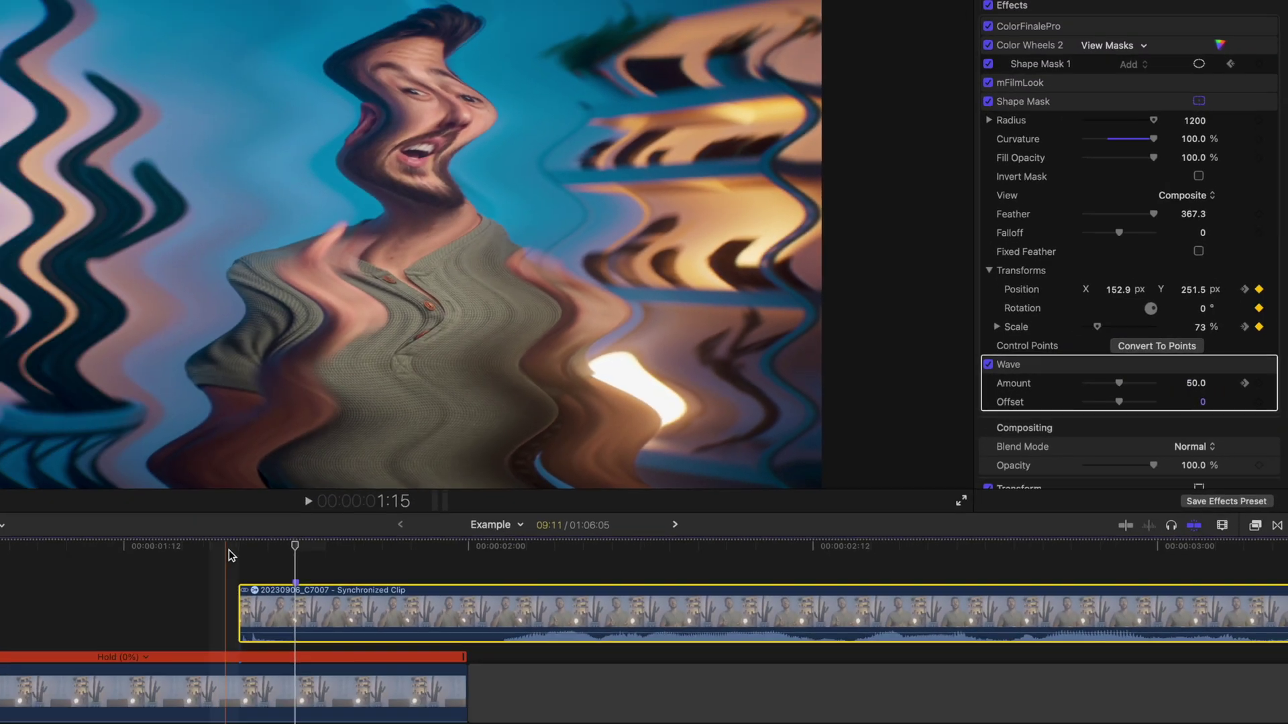
click(431, 546)
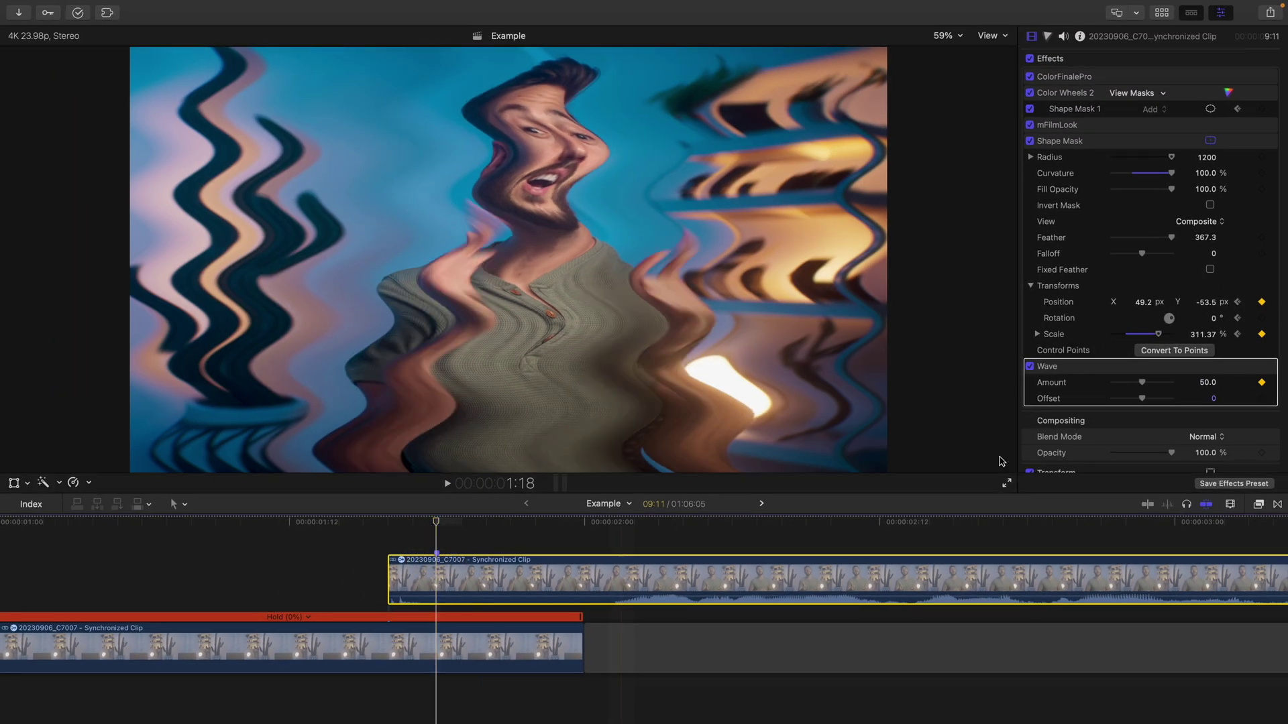
drag(1117, 389, 1048, 389)
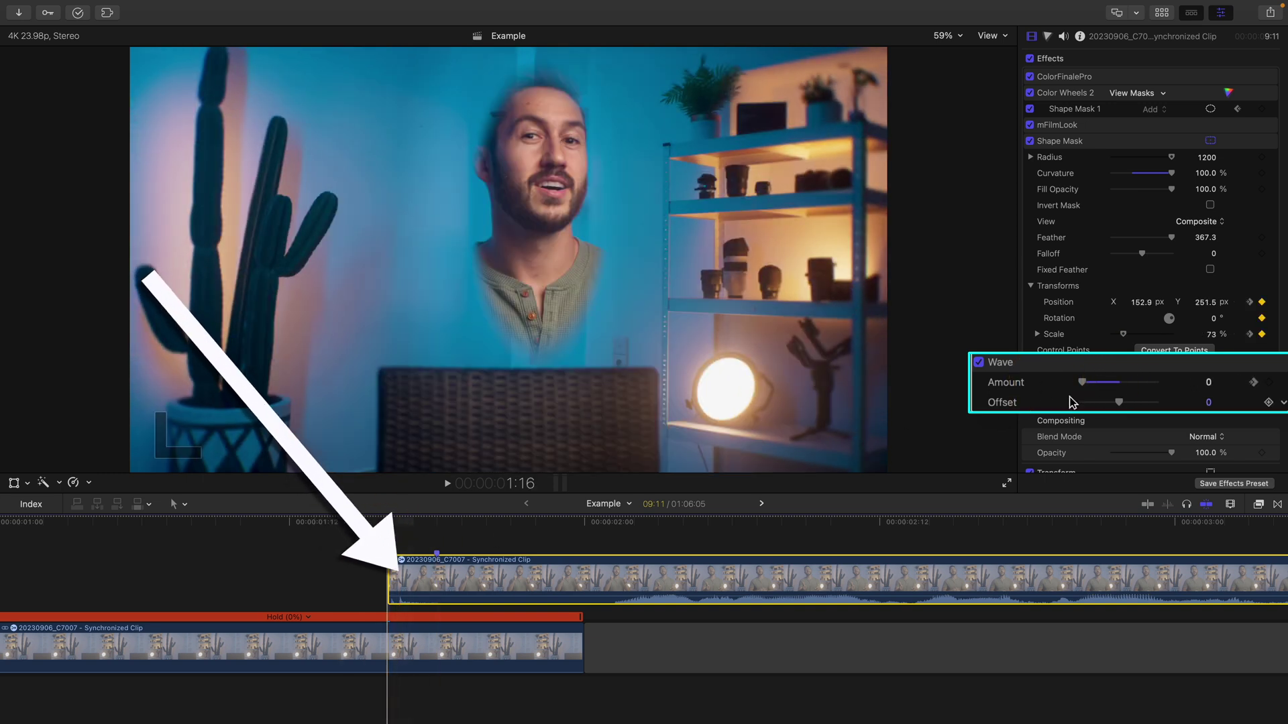
drag(1081, 383, 1129, 387)
Step frame by frame around 1:18 to preview the wave easing off
key(Right)
key(Left)
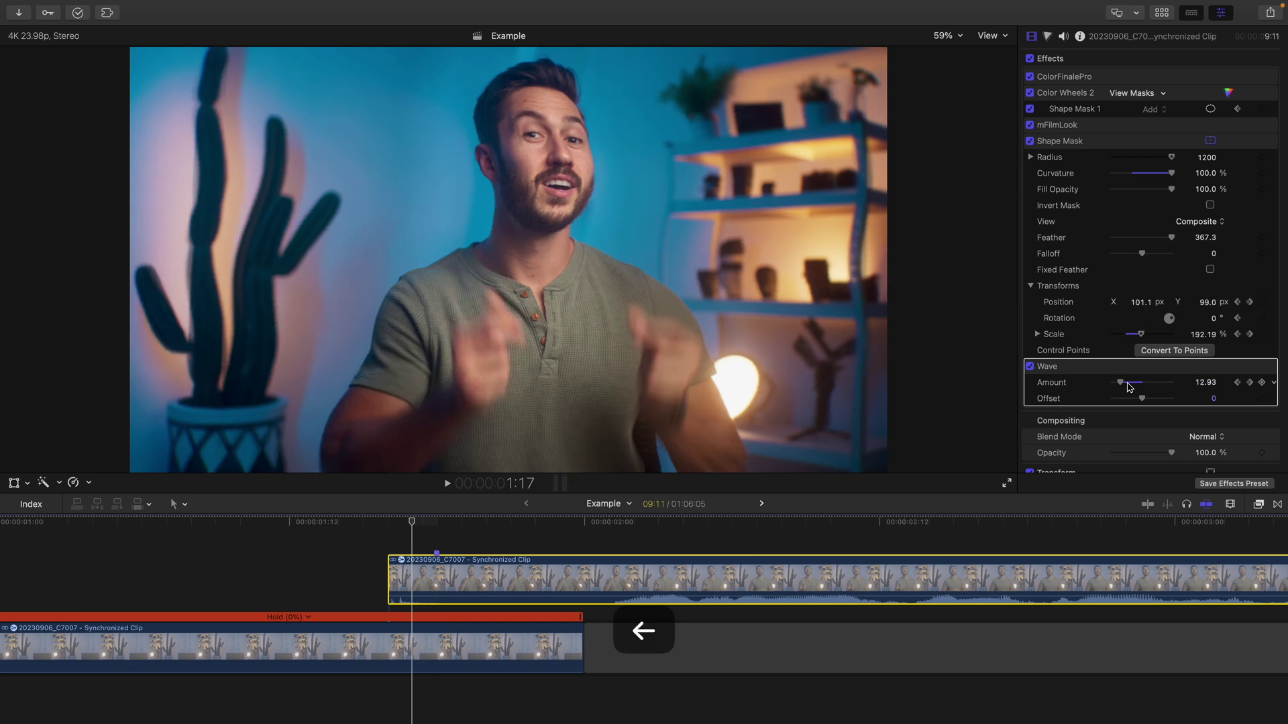
key(Left)
key(Right)
key(Right)
key(Right)
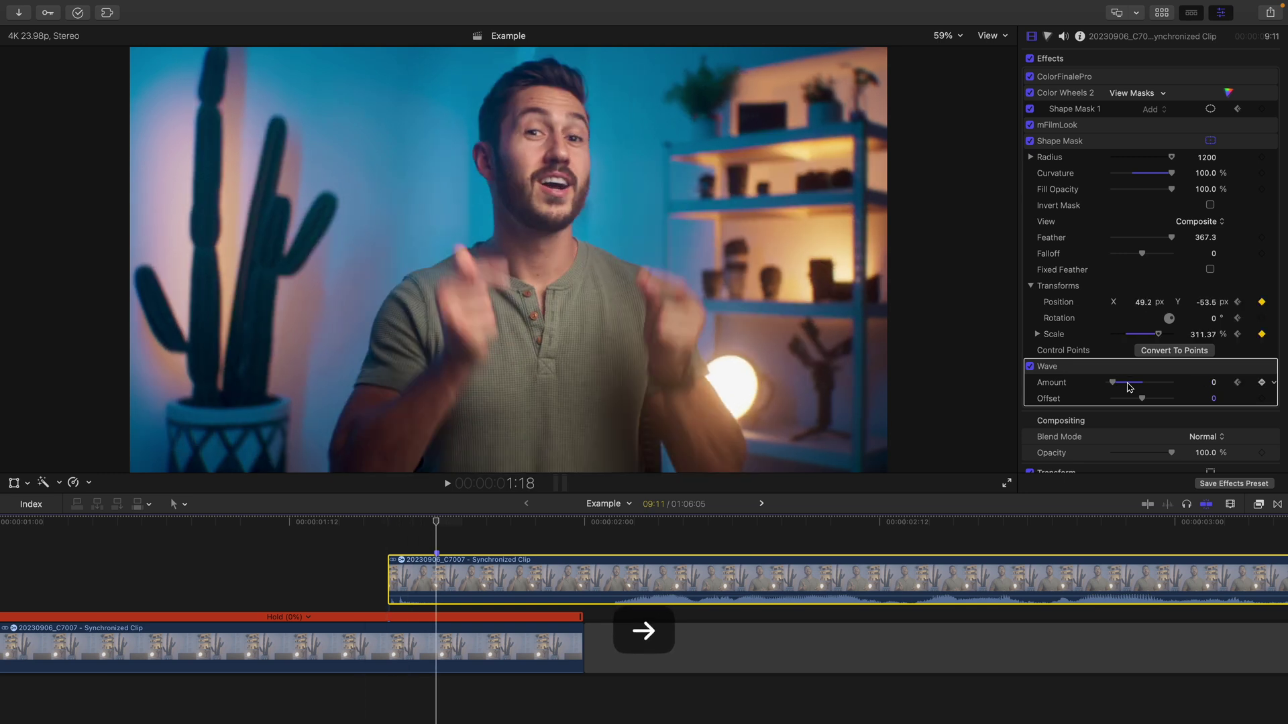
key(Left)
key(Left)
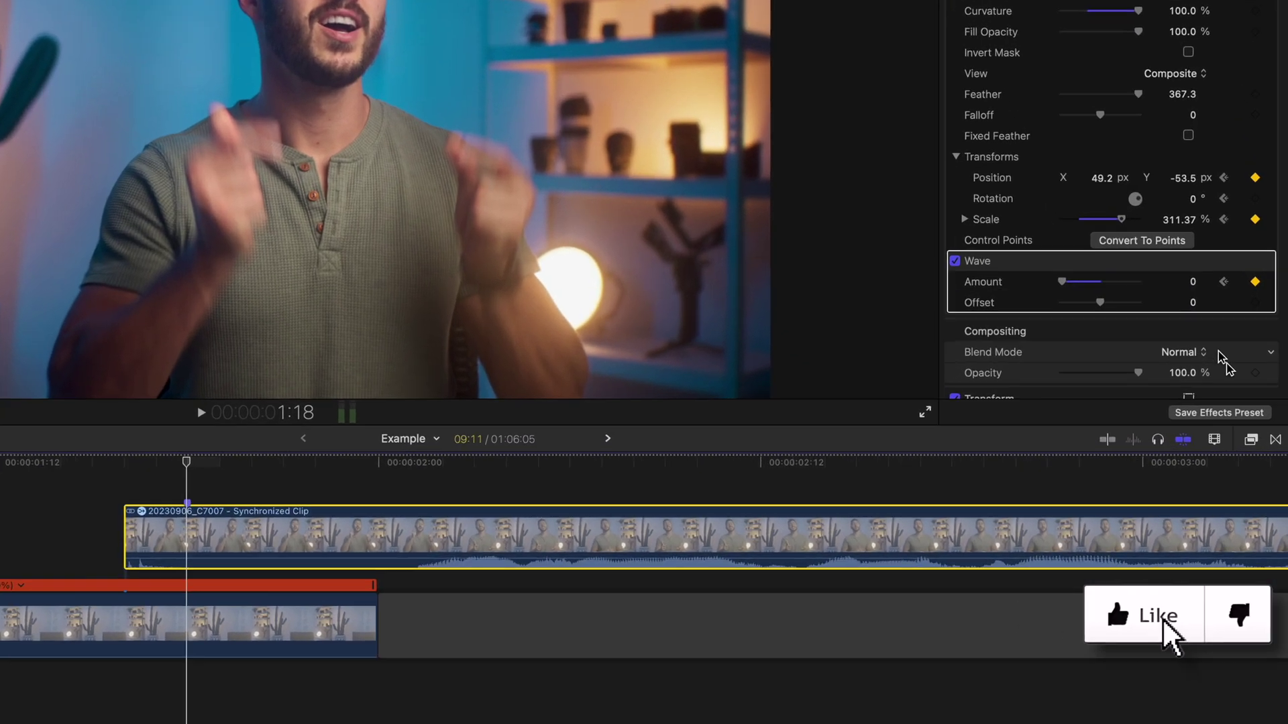
Search the Effects browser for 'prism' and apply Prism to the speaker clip
click(1251, 439)
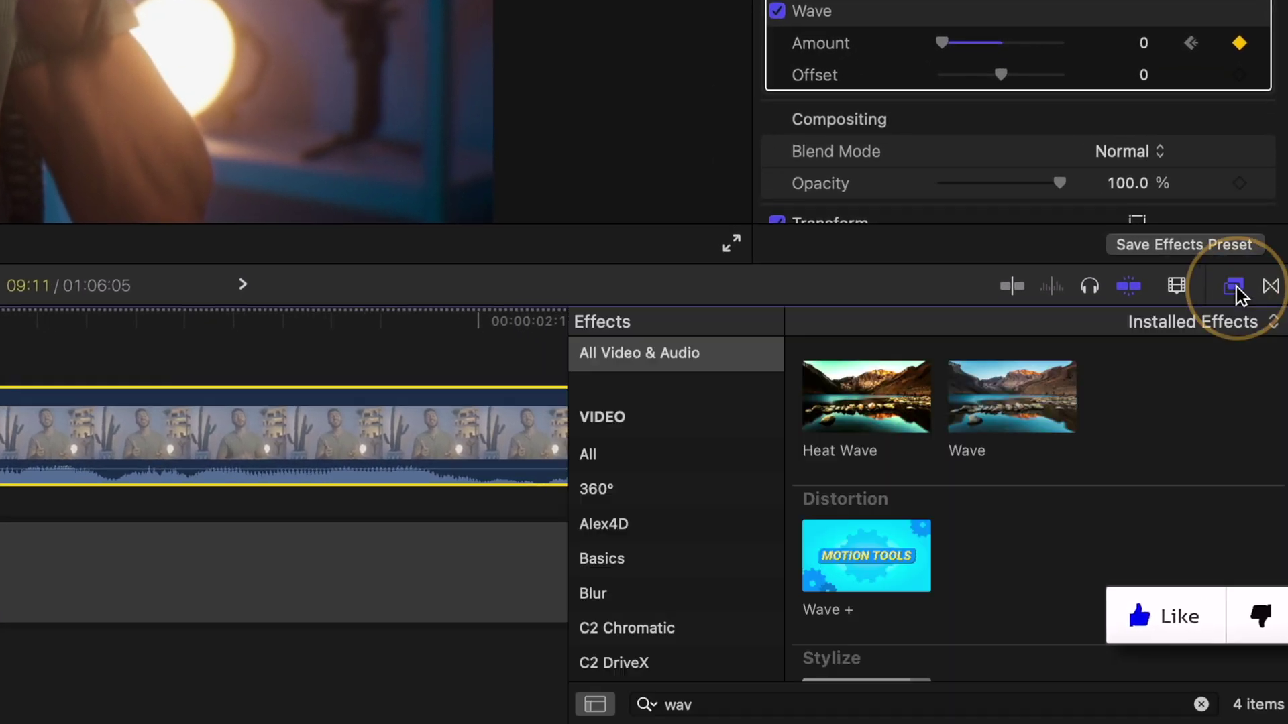
click(1200, 704)
text(prism)
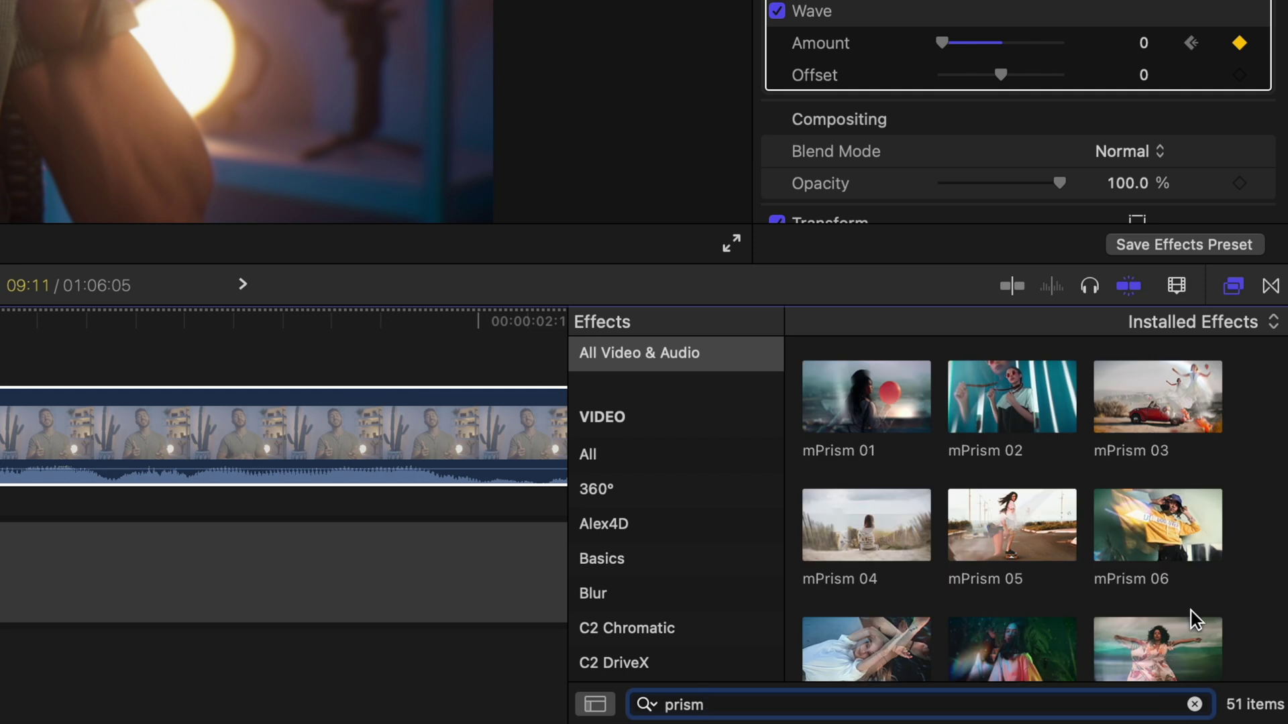
scroll(1190, 610, down, 20)
click(1158, 598)
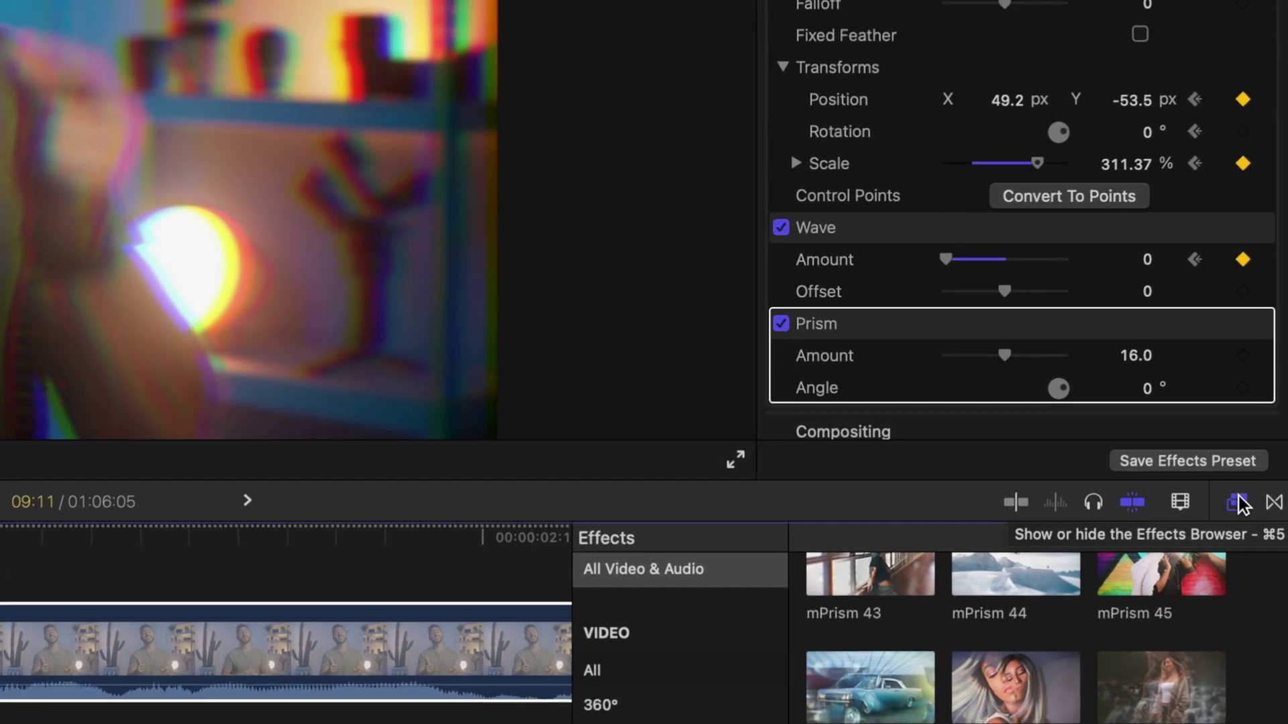
click(1236, 287)
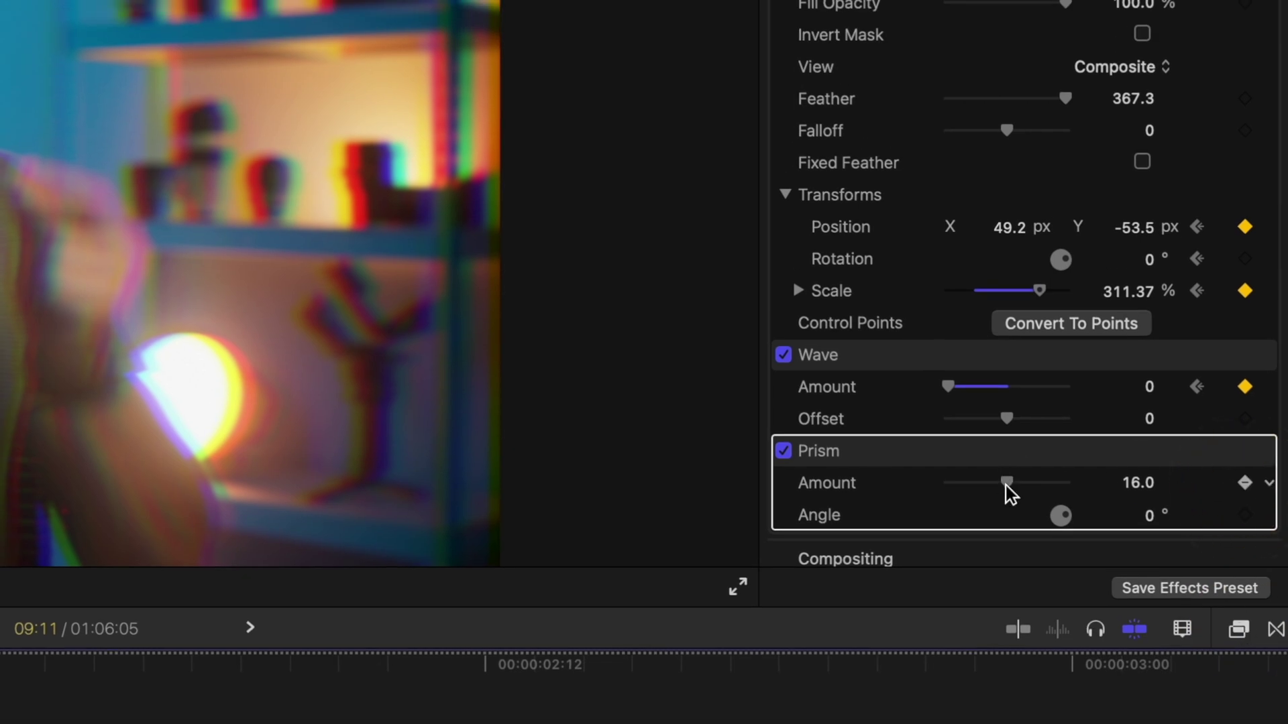
Keyframe Prism Amount at 0 on 1:18 and 9.0 on 1:16
drag(1004, 484, 860, 486)
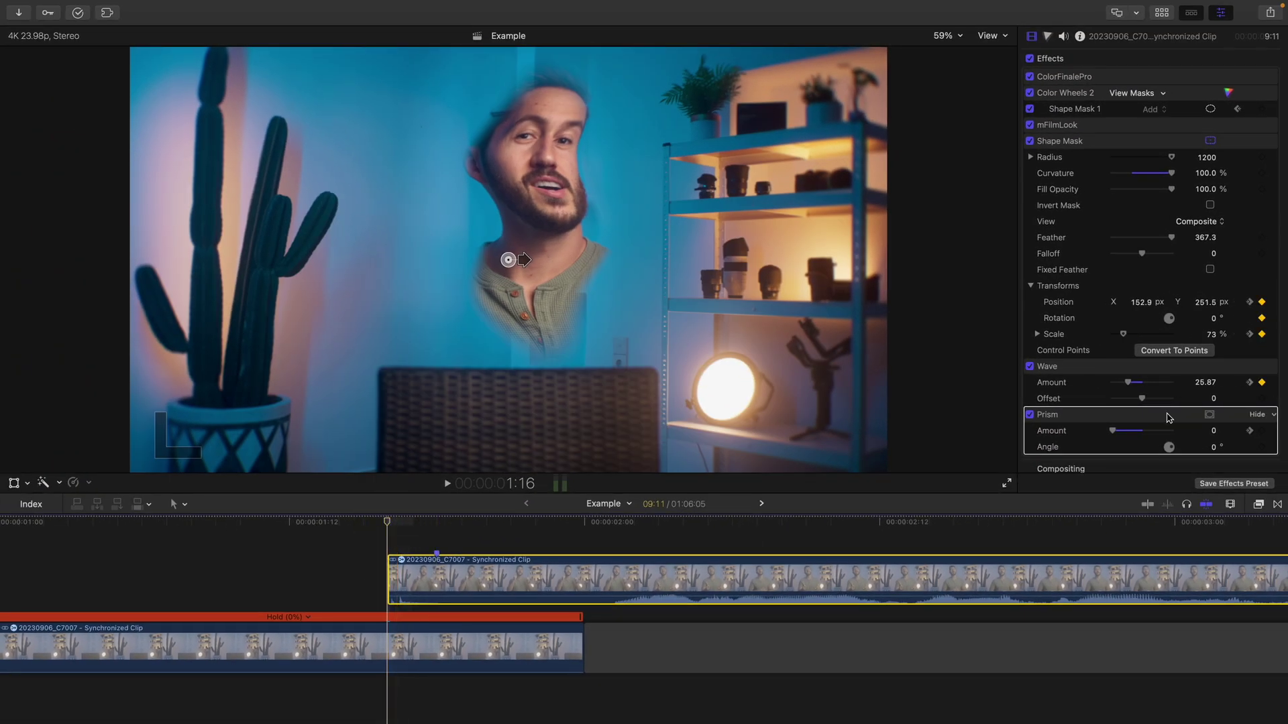
drag(1124, 433, 1131, 430)
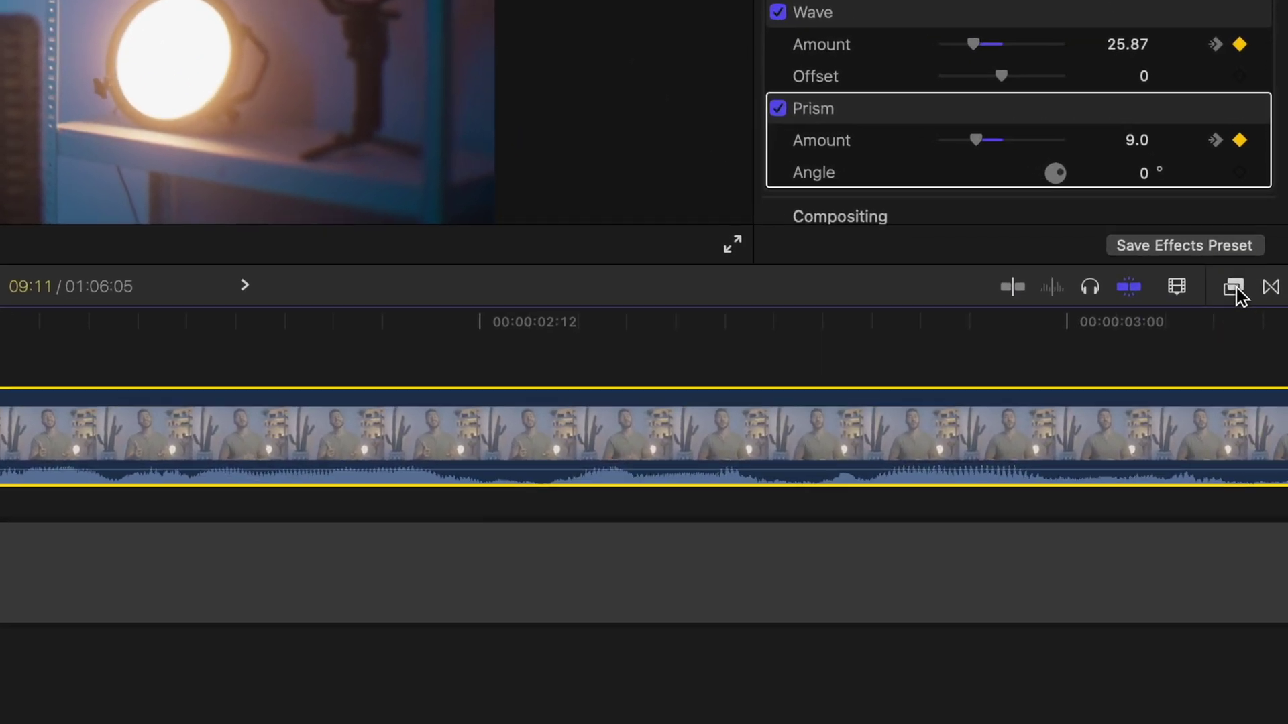
click(1234, 288)
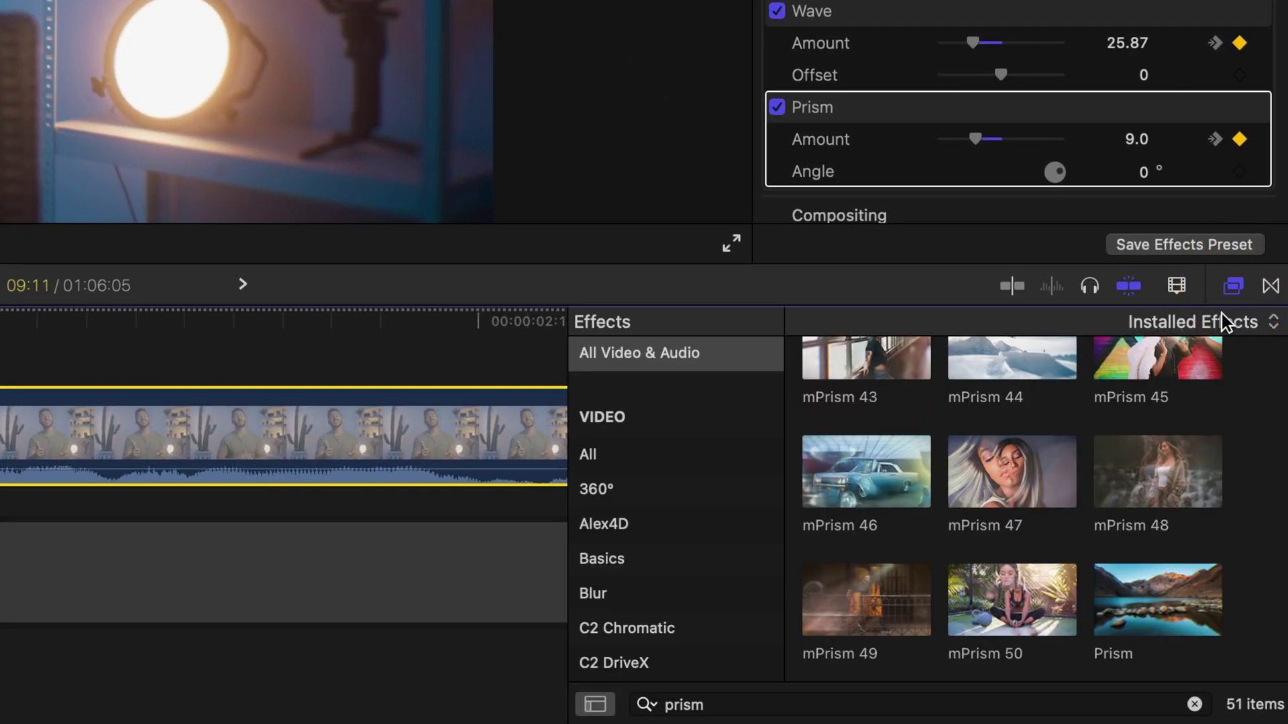
Search the Effects browser for 'earth' and apply Earthquake to the clip
click(1169, 700)
text(earth)
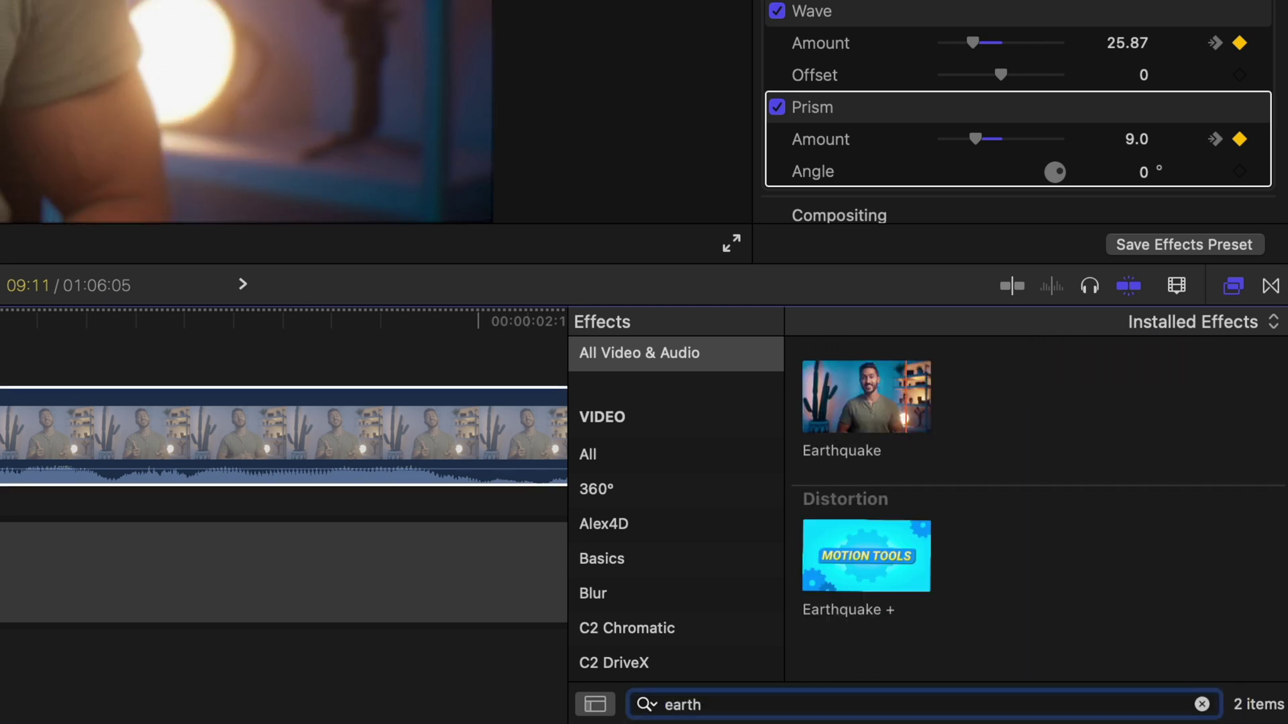
double_click(888, 404)
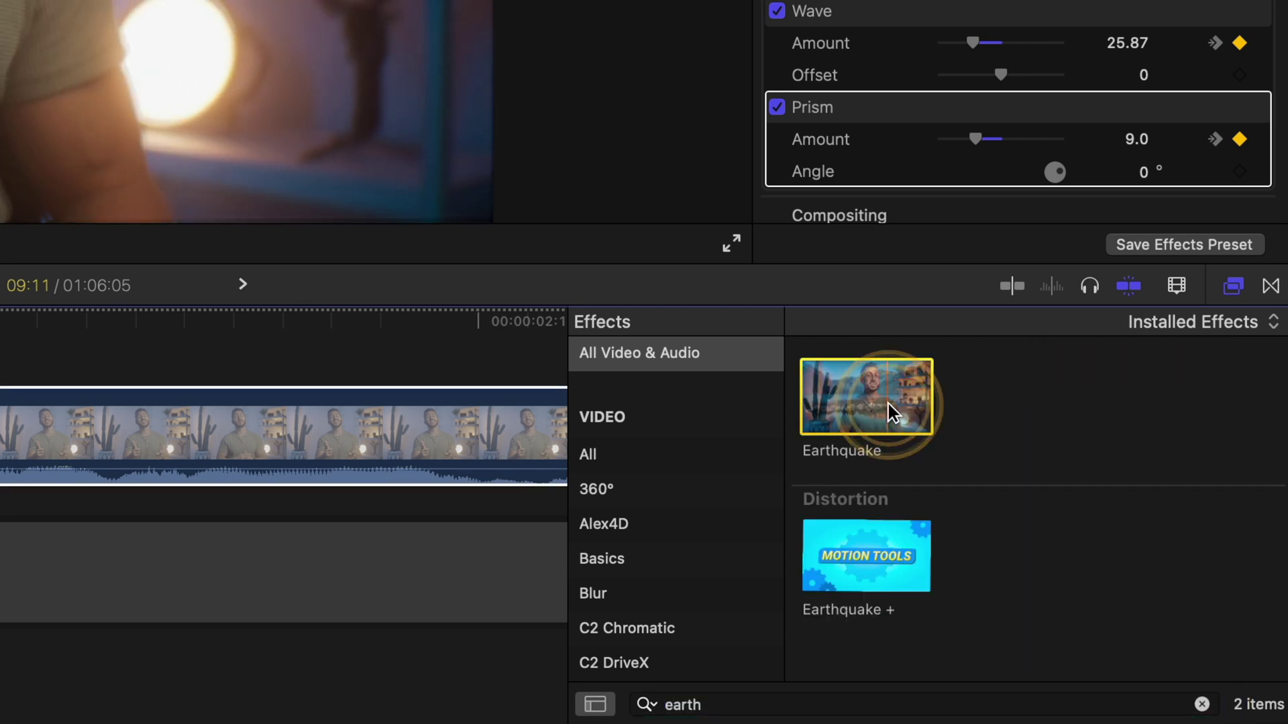
click(1234, 287)
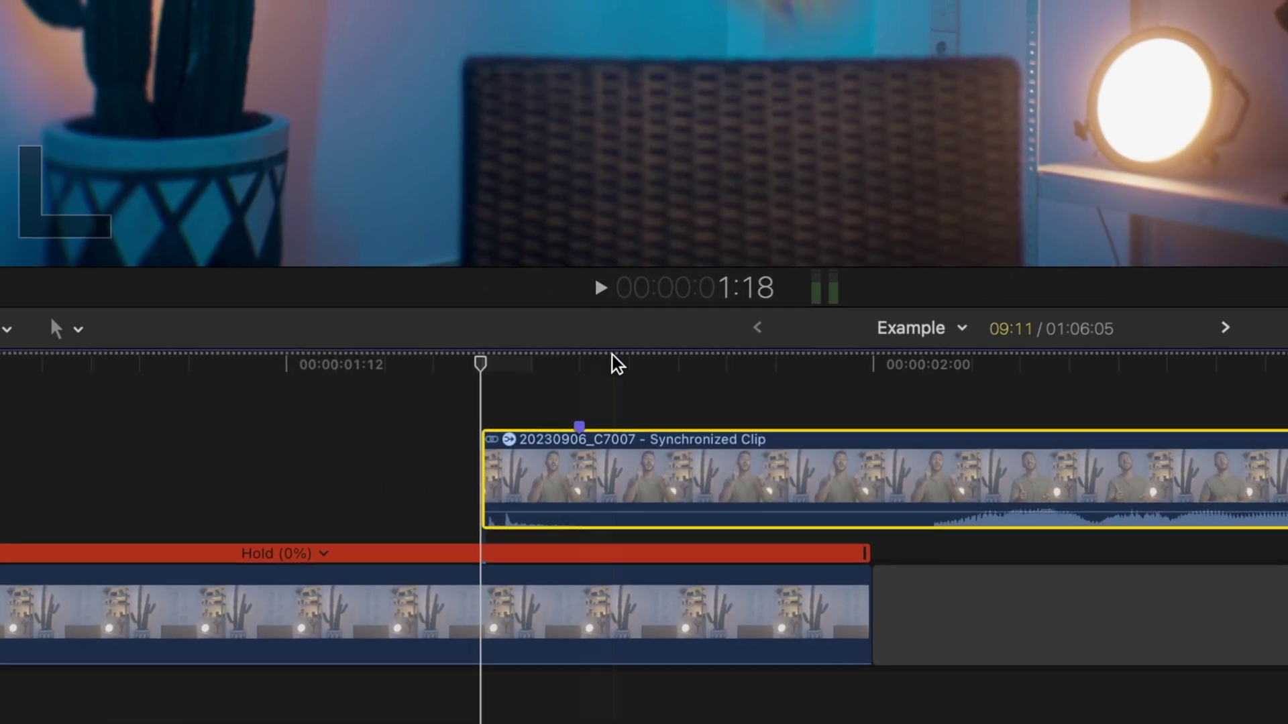
Keyframe Earthquake Amount at 0 on one frame and about 9.59 on another
click(582, 365)
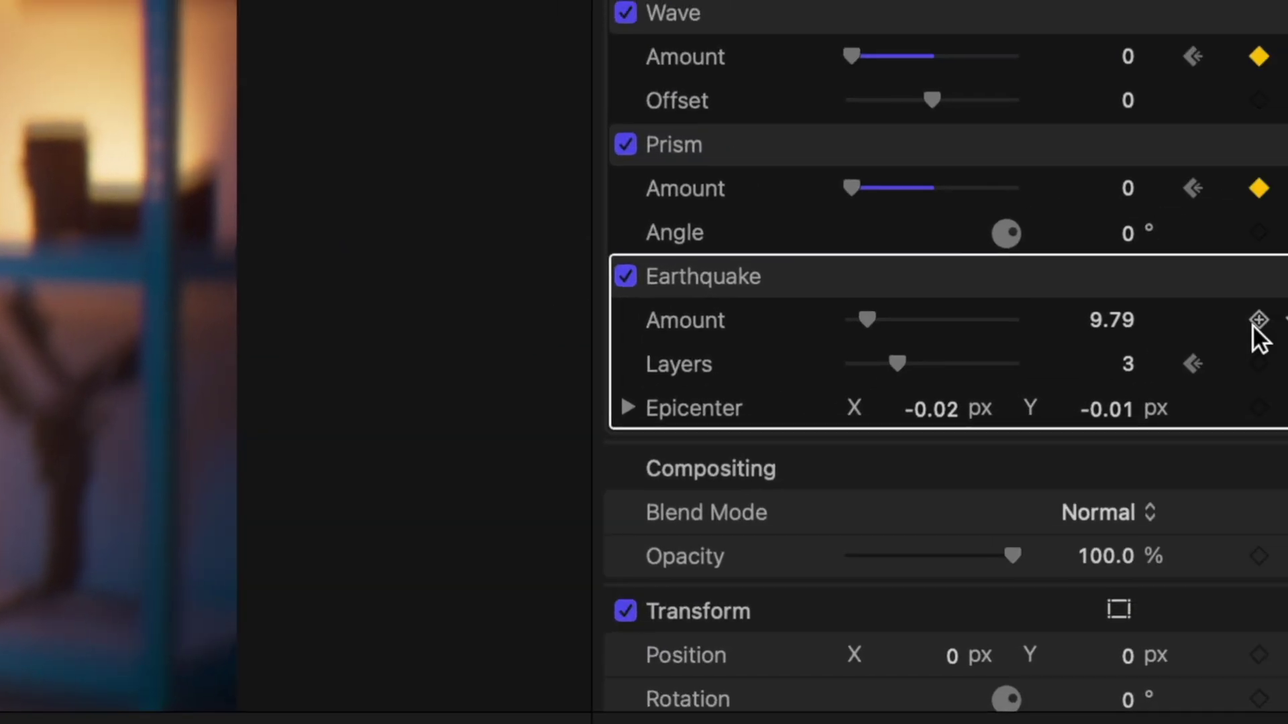
click(1258, 320)
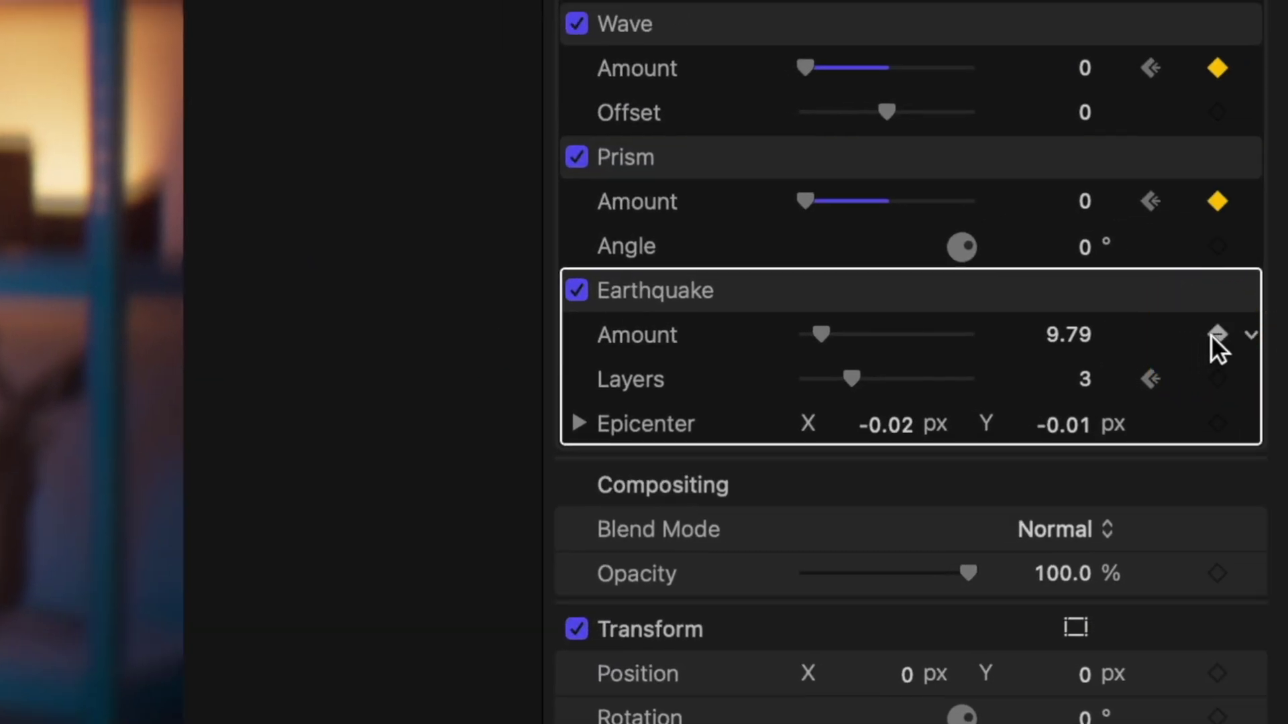
drag(834, 331, 691, 332)
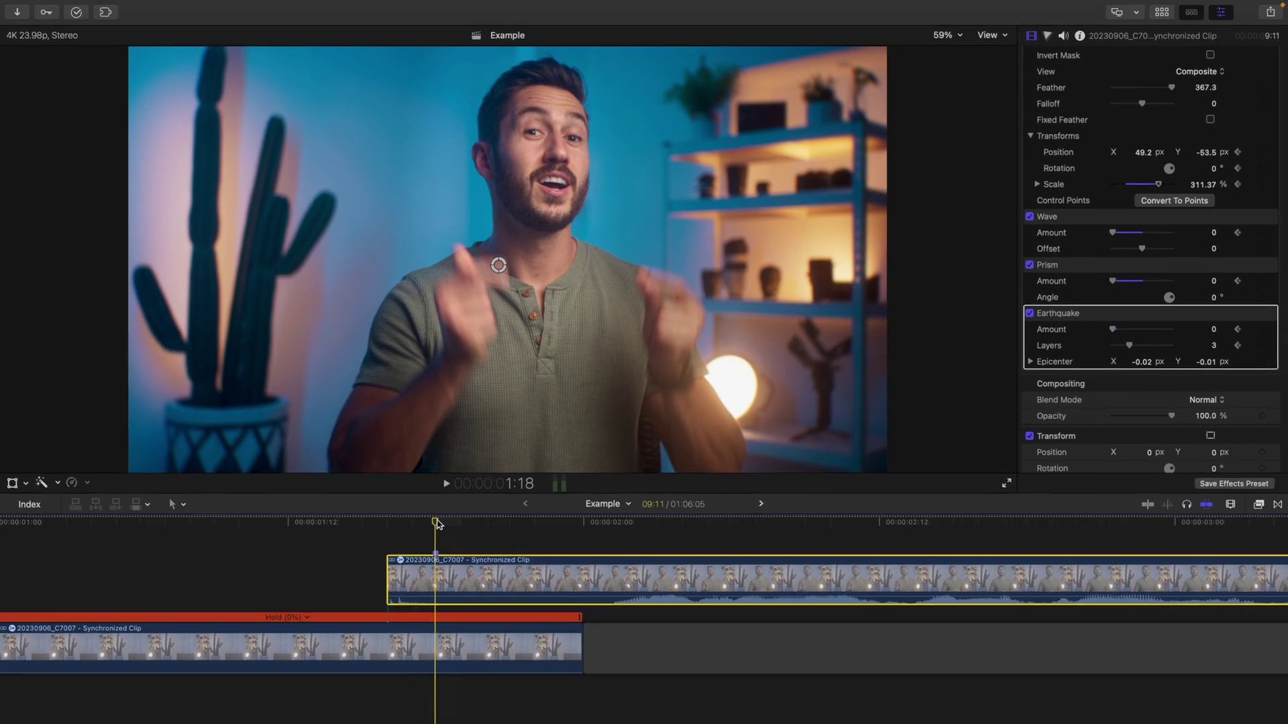
click(389, 522)
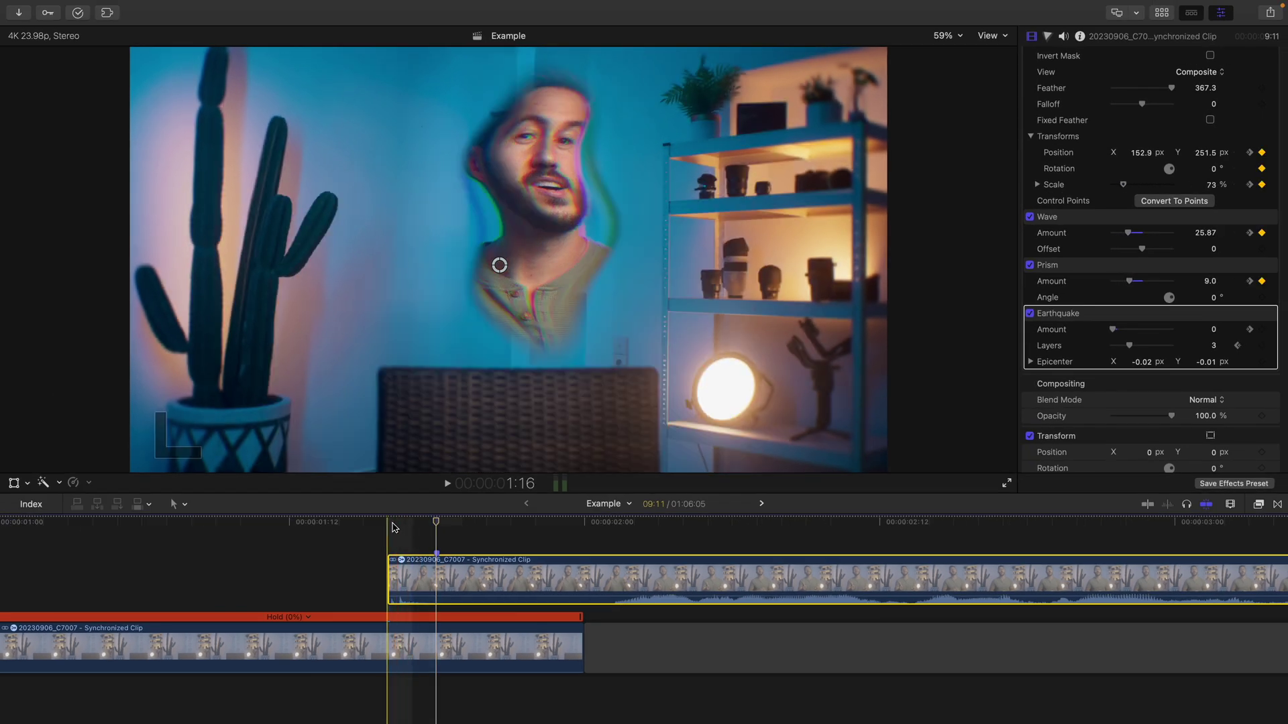
click(1120, 330)
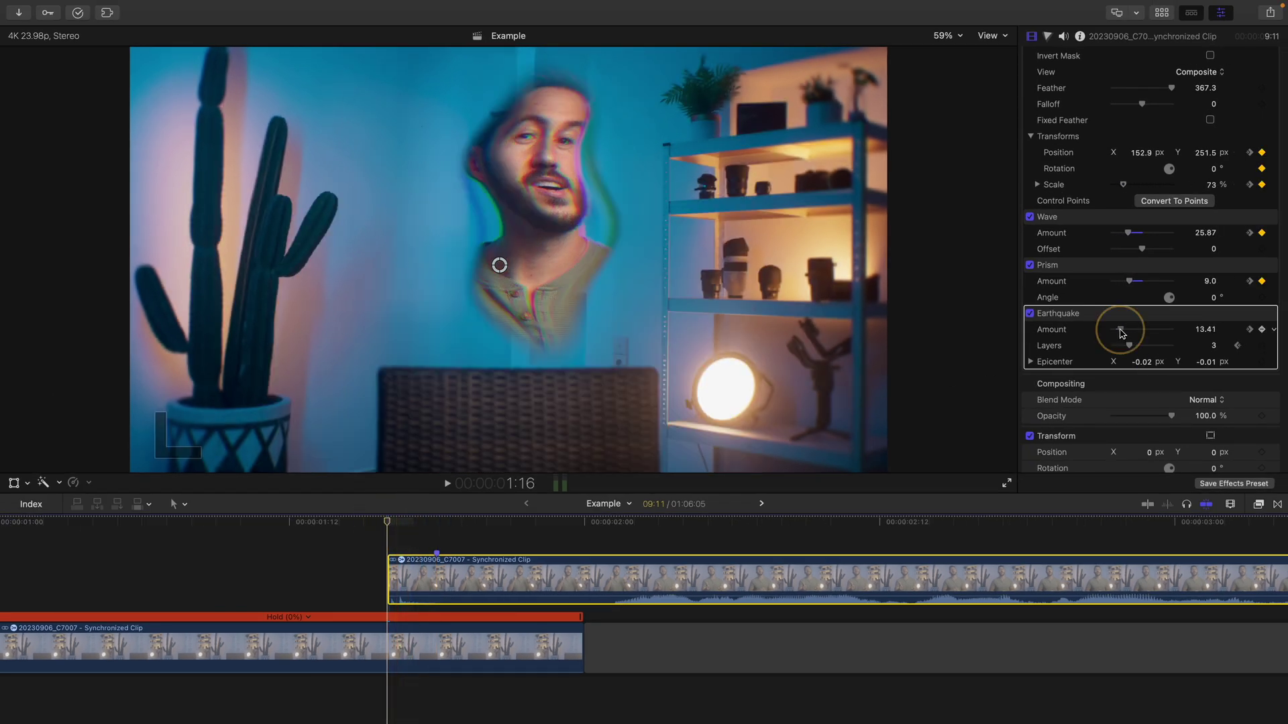
drag(1120, 330, 1120, 334)
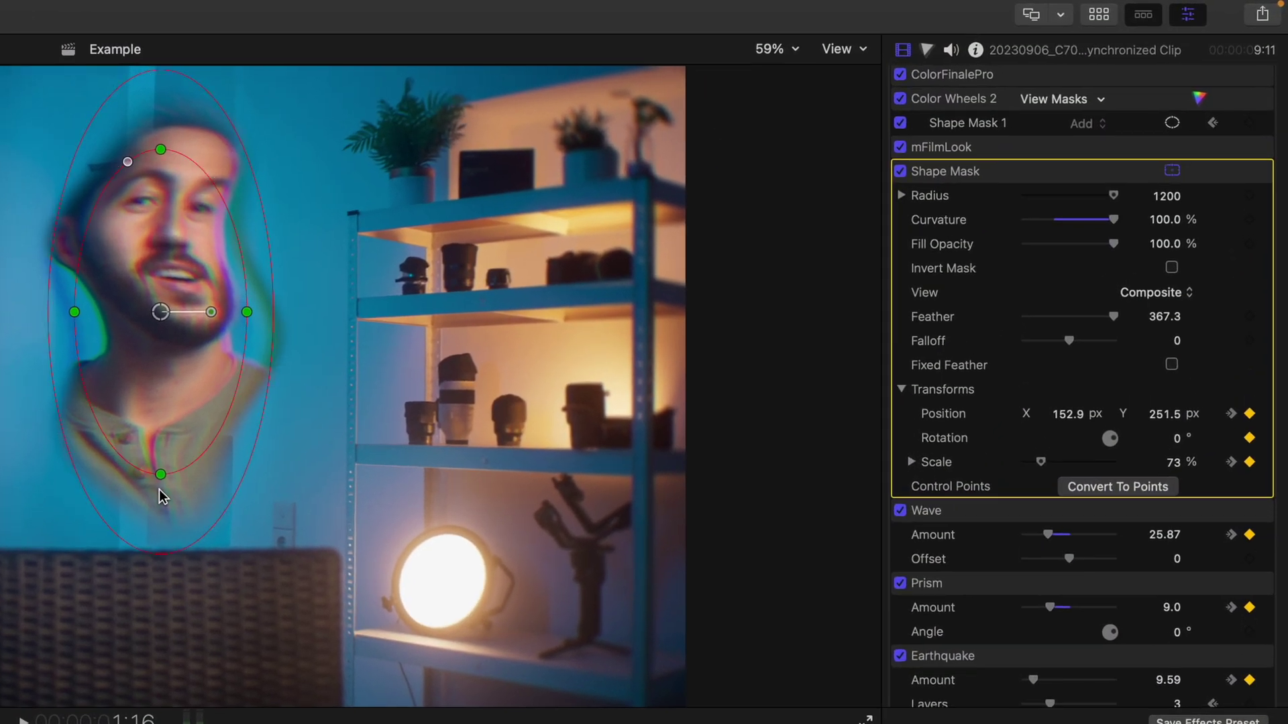
Collapse the Shape Mask and drag it below Earthquake in the inspector's effect stack
click(1243, 171)
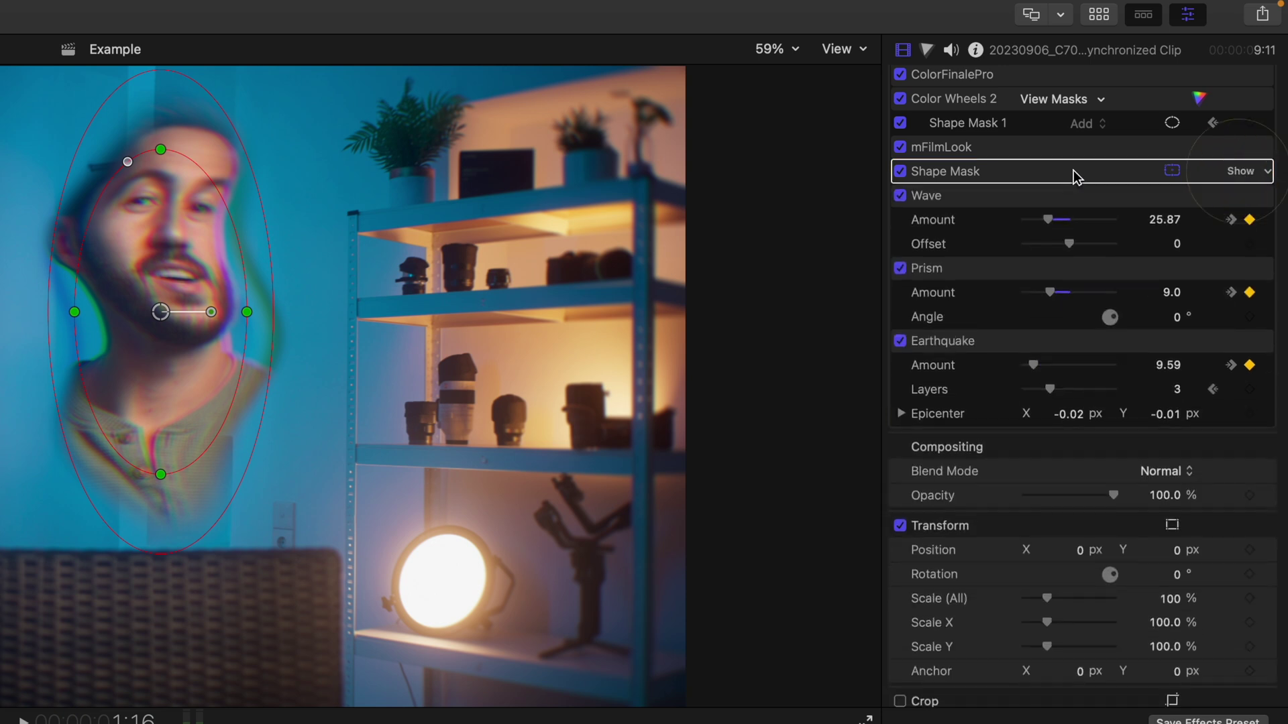
drag(1008, 173, 1014, 425)
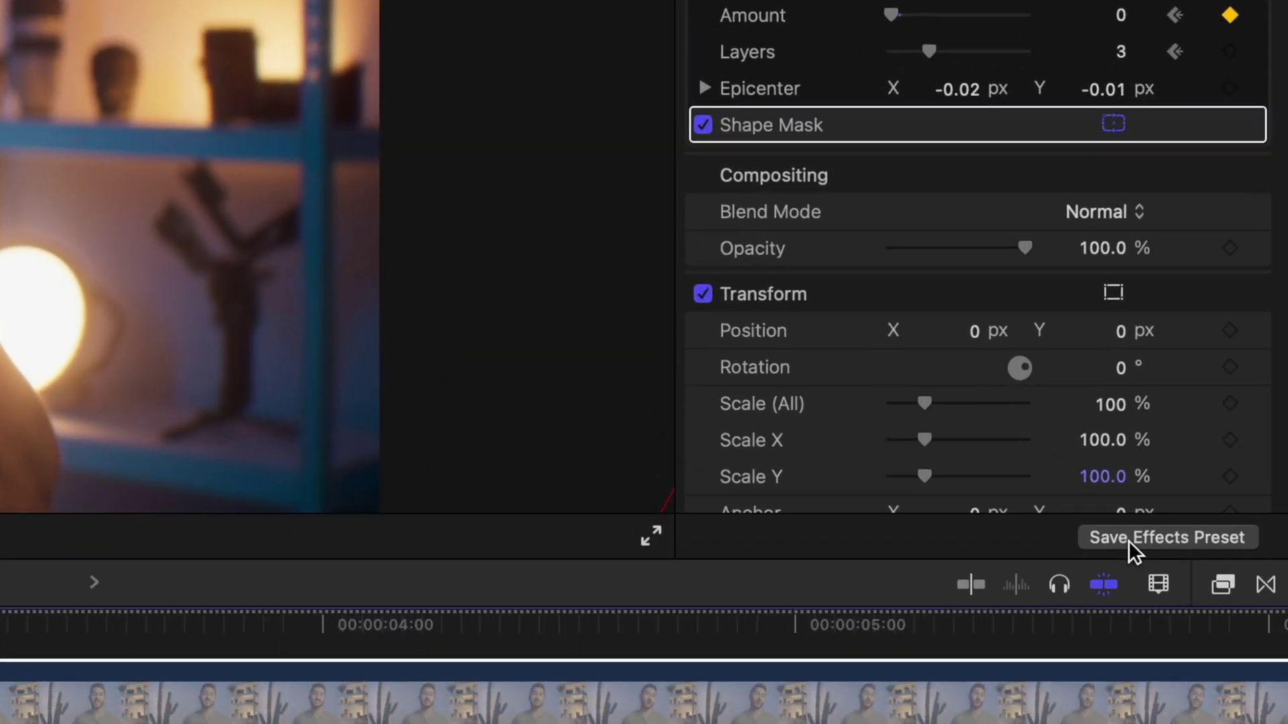
Save only Wave, Prism, Earthquake and Shape Mask as preset 'Pop Up Intro' with Maintain Timing
click(1190, 716)
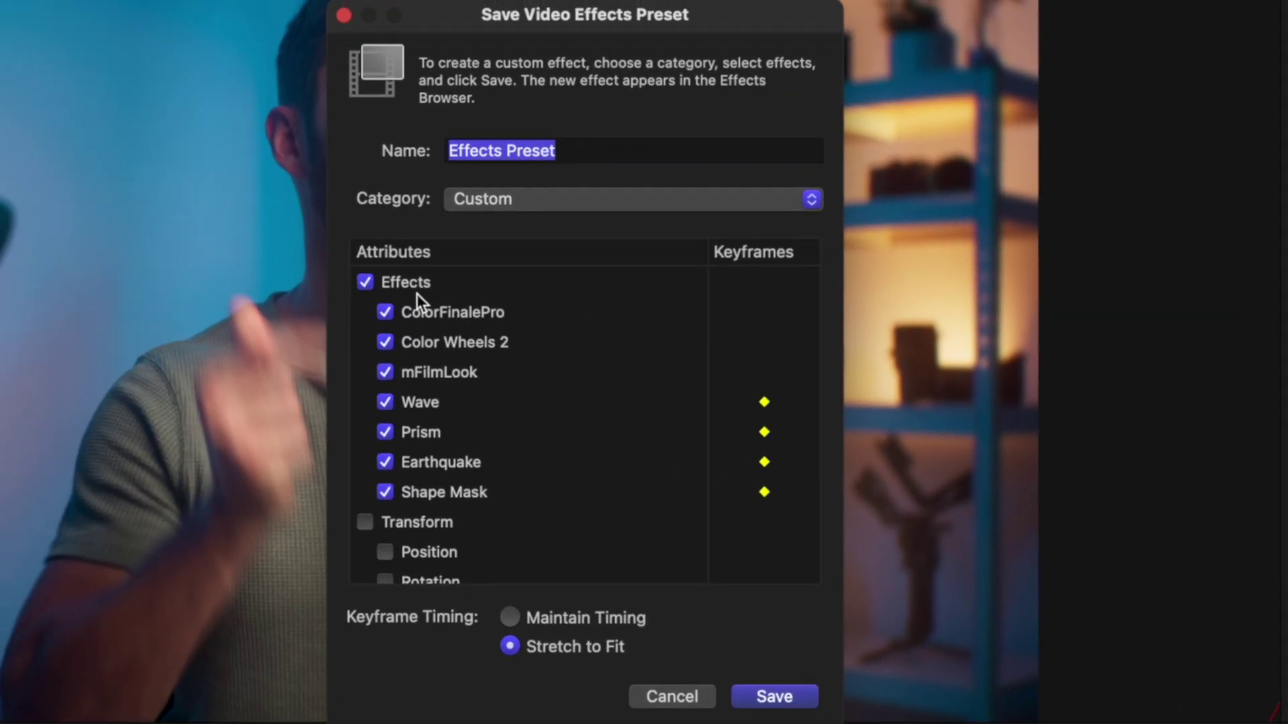
click(367, 283)
click(385, 493)
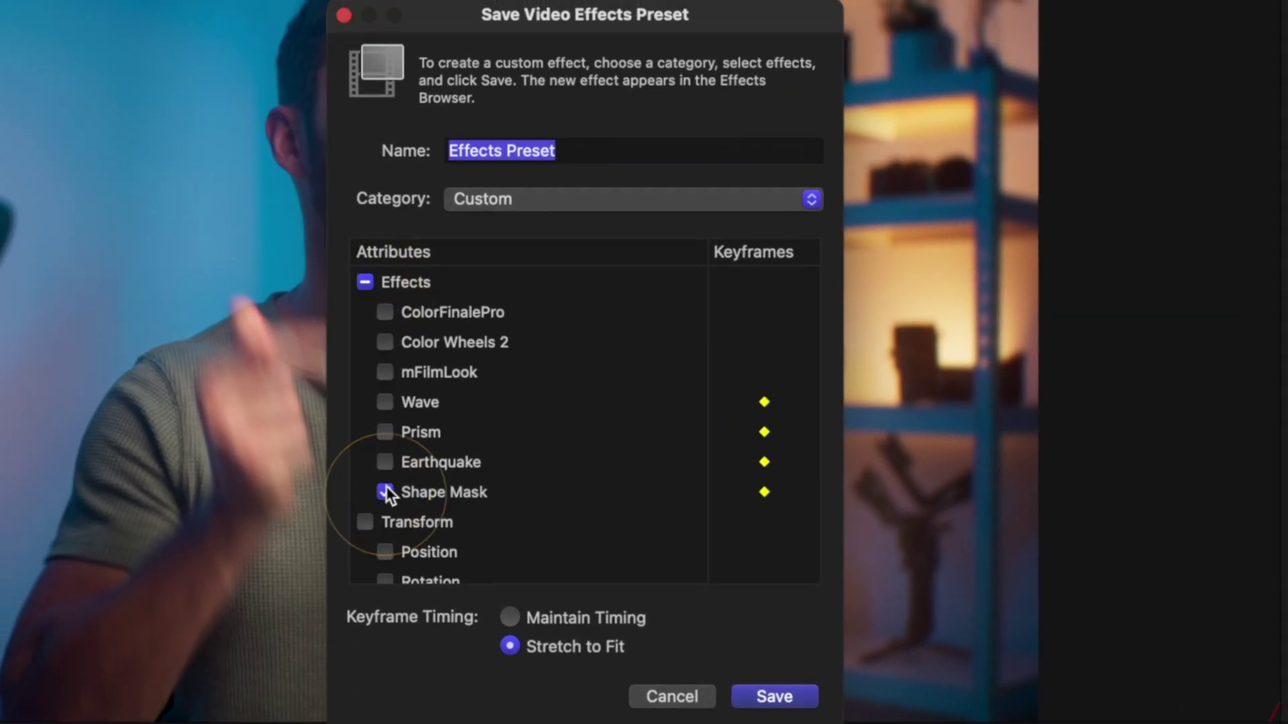
click(385, 463)
click(387, 432)
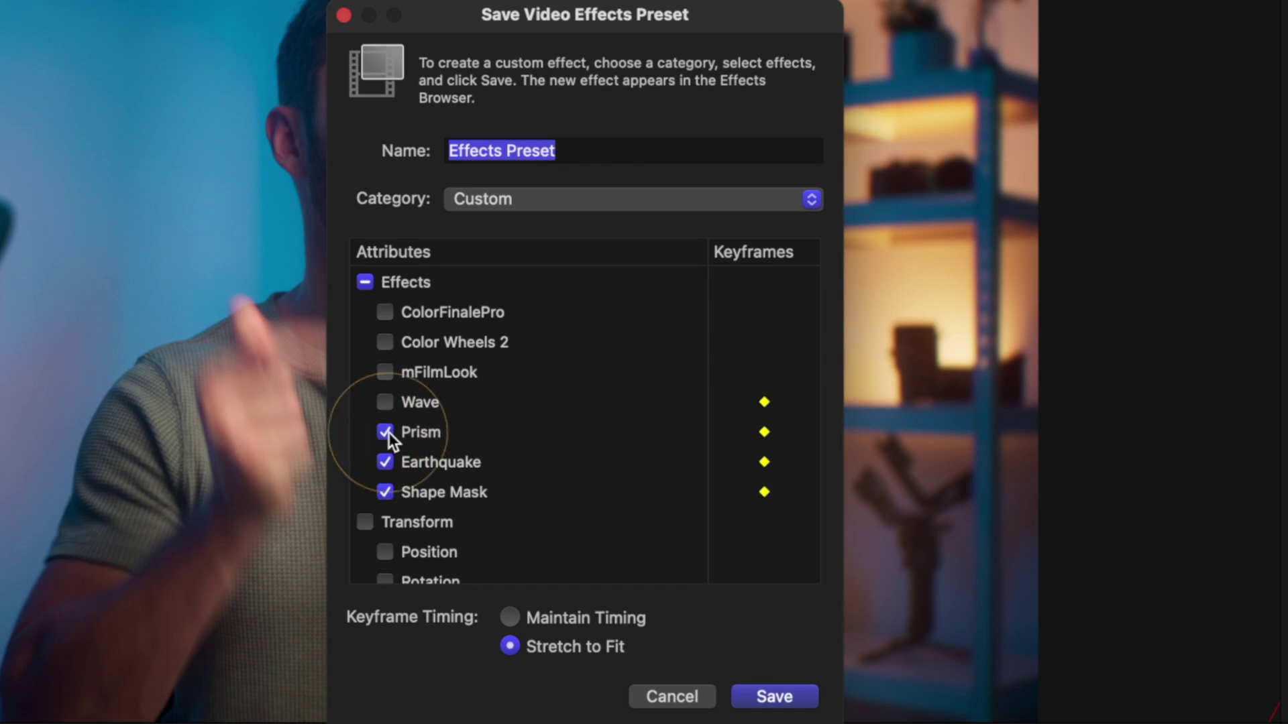
click(385, 402)
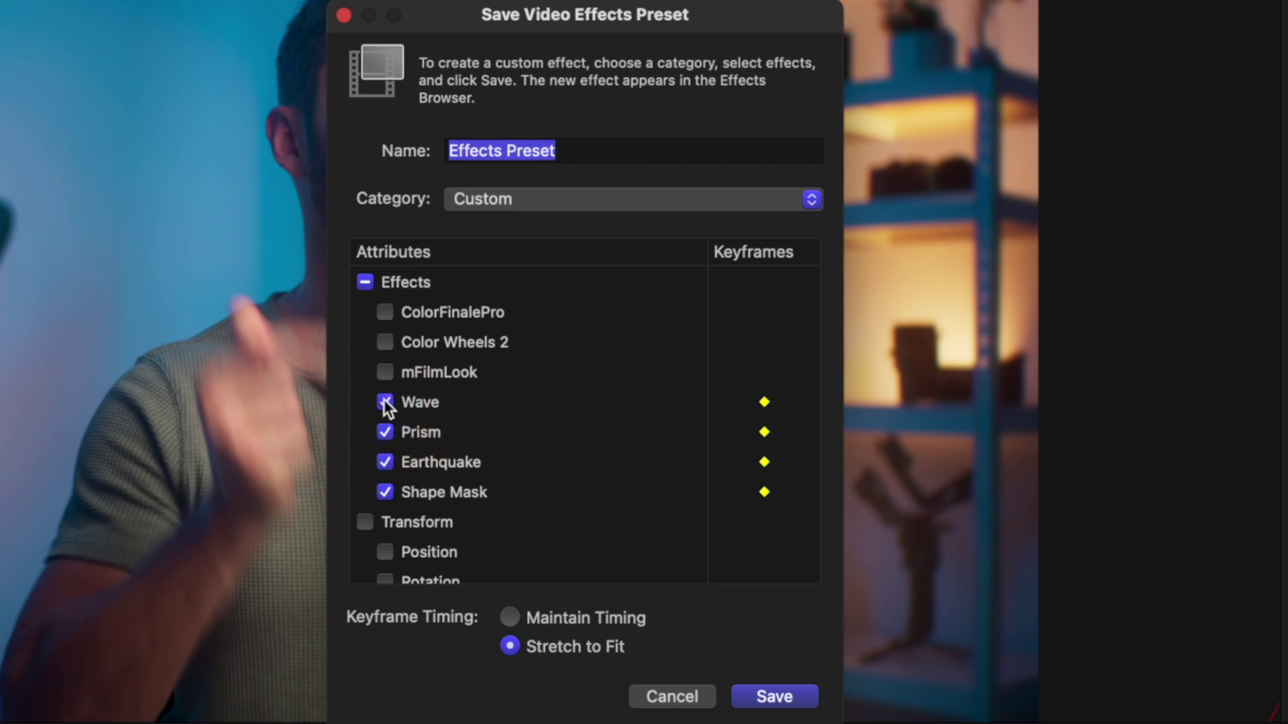
click(566, 156)
key(super+a)
text(P)
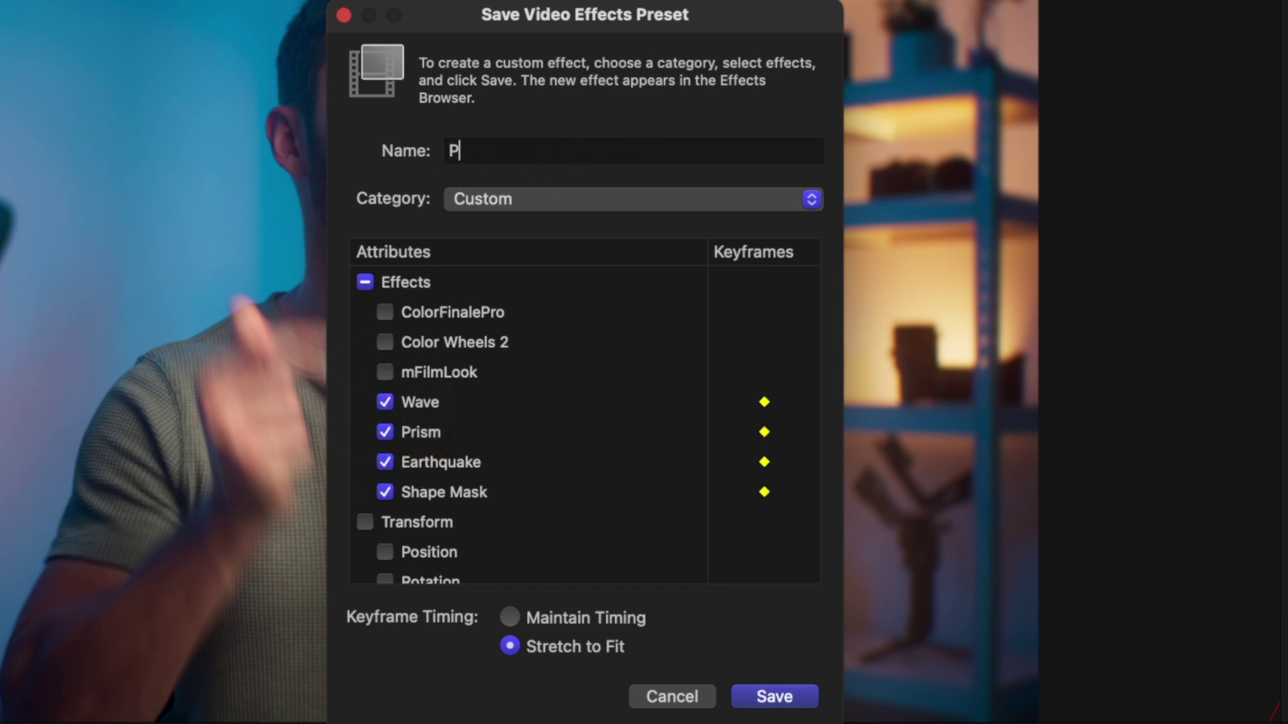
text(op Up Intro)
click(518, 616)
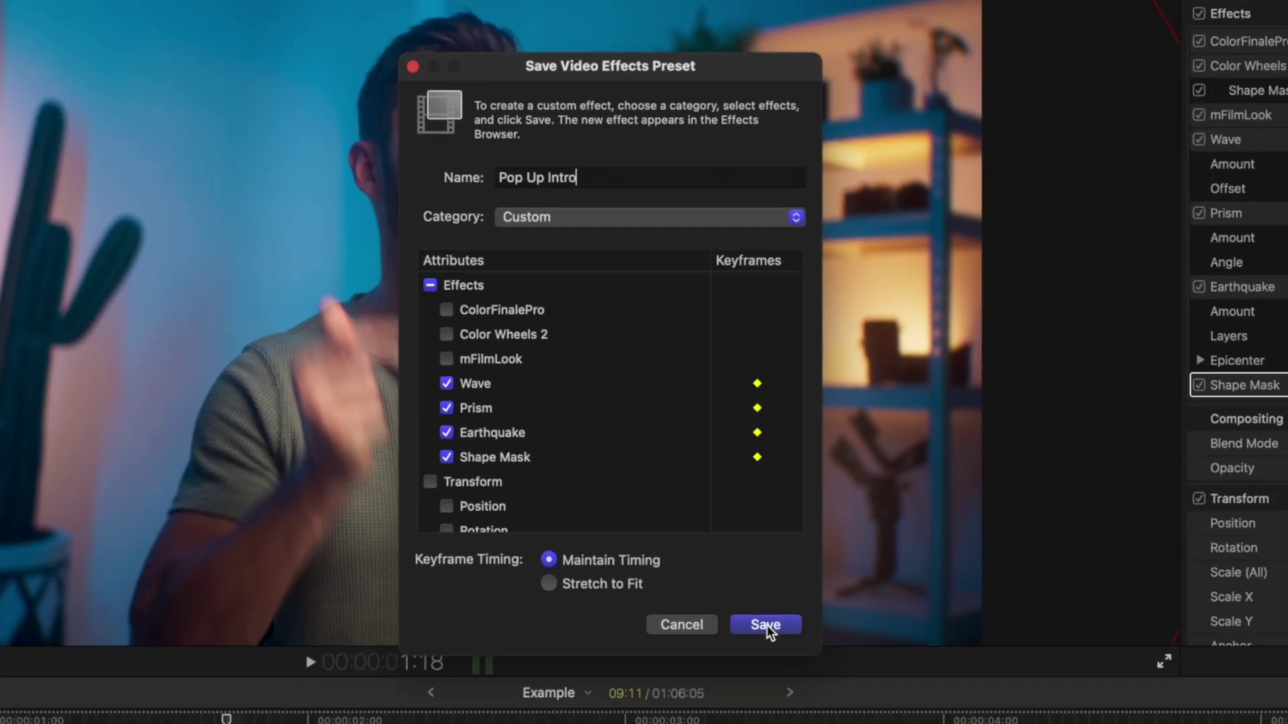
click(777, 701)
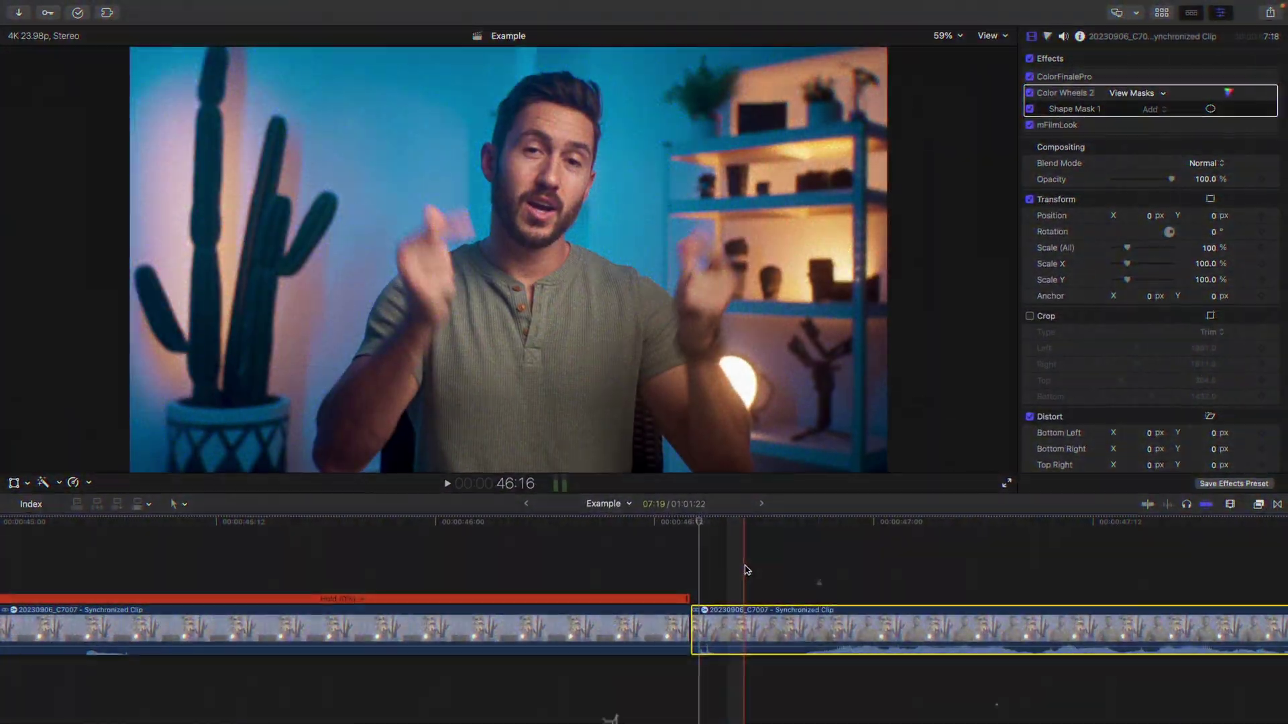
Connect the speaker clip above its held frame and apply the Custom 'Pop Up Intro' preset
drag(728, 621, 661, 557)
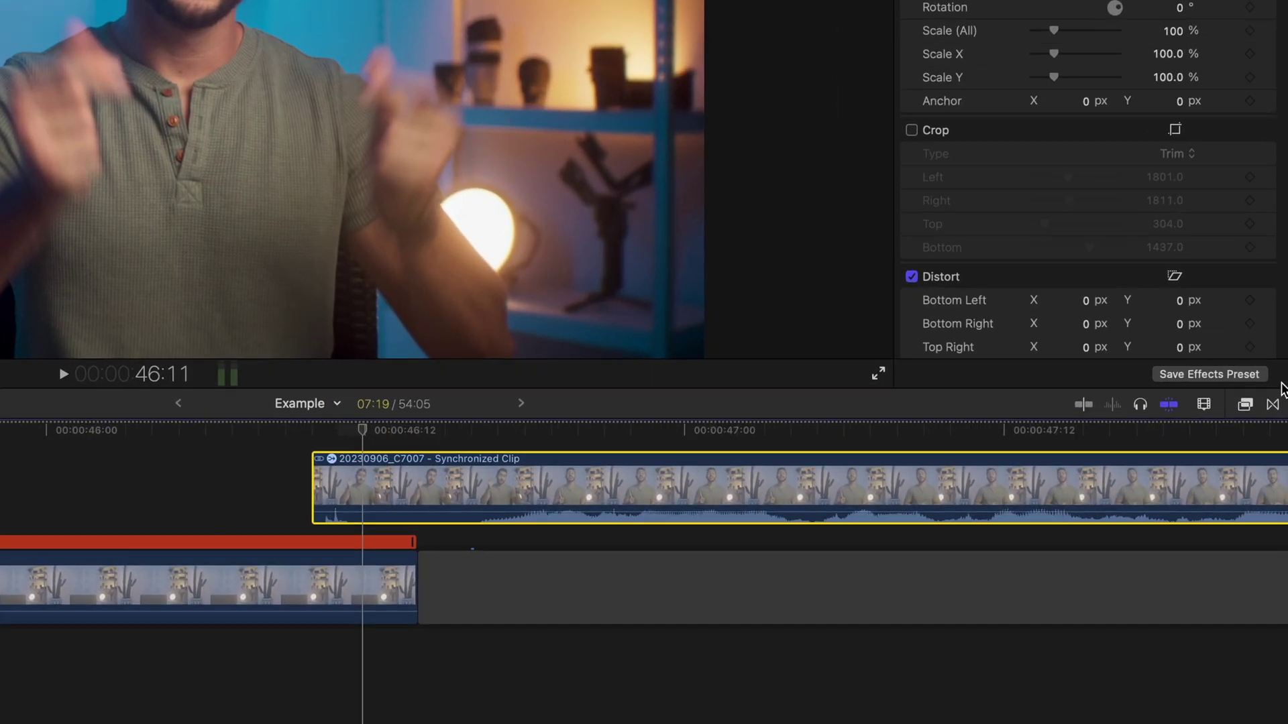
click(1245, 404)
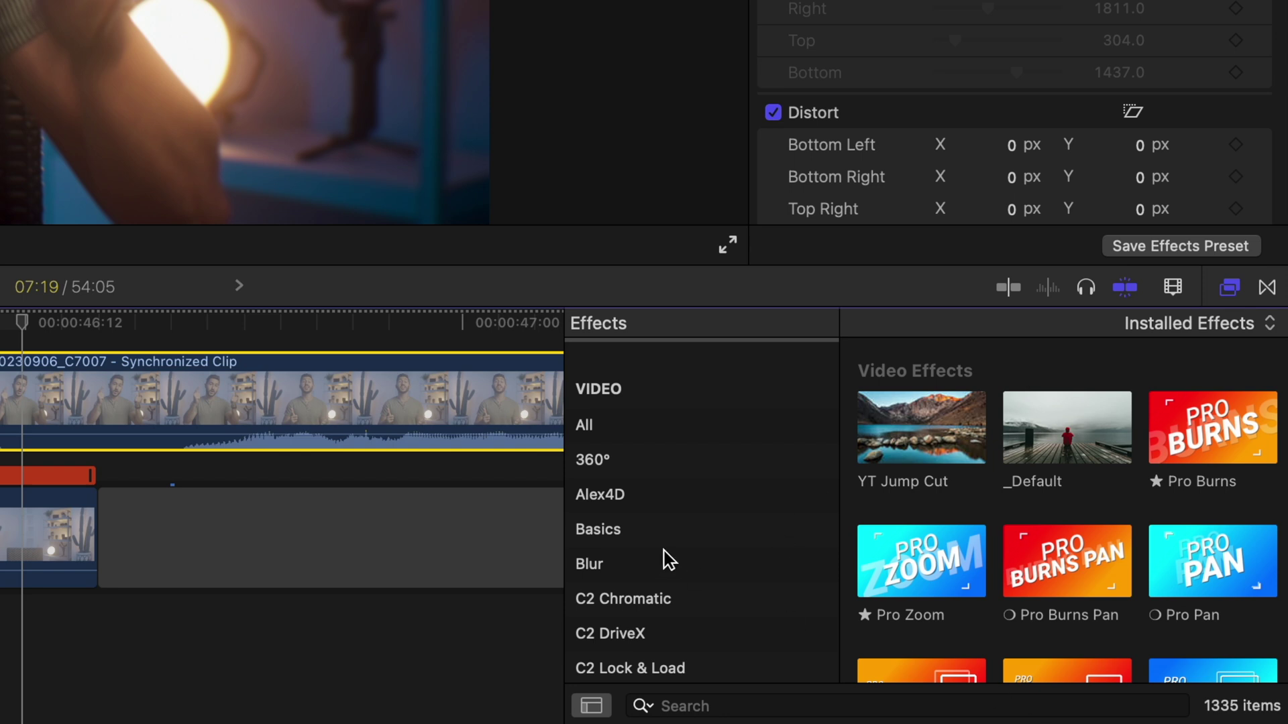
scroll(664, 550, down, 10)
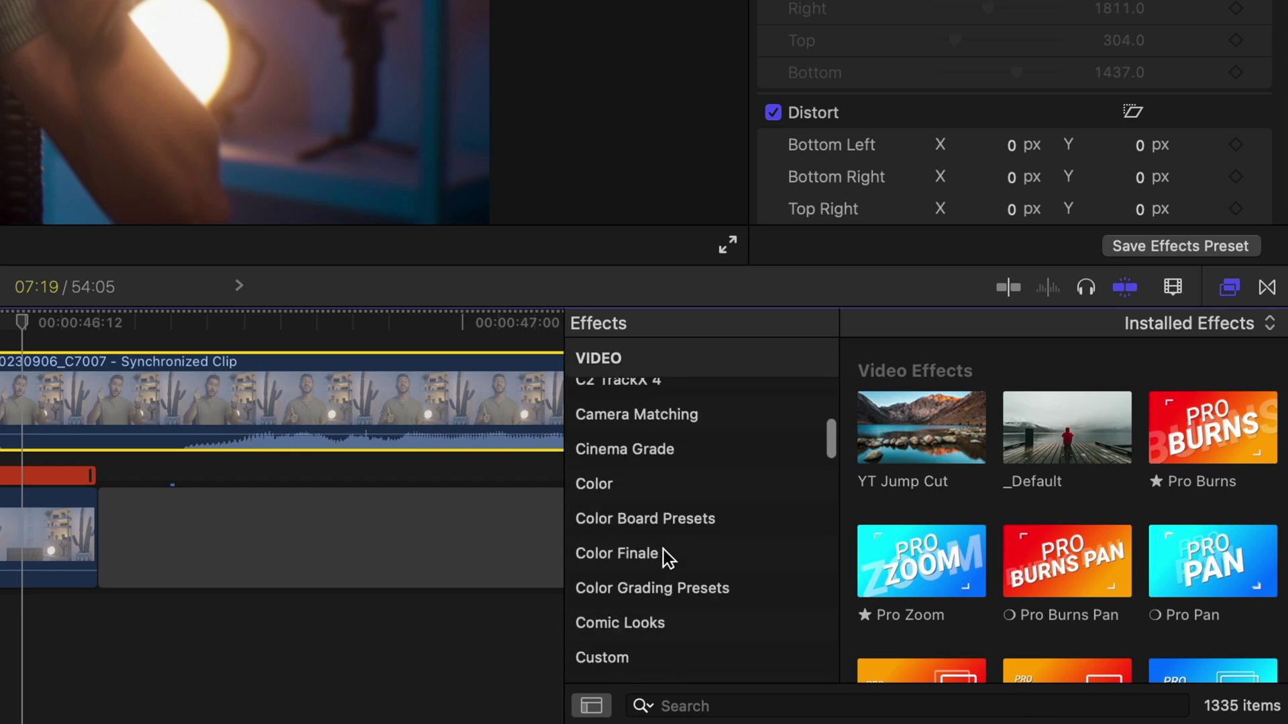
scroll(664, 550, down, 3)
click(634, 536)
scroll(996, 501, down, 3)
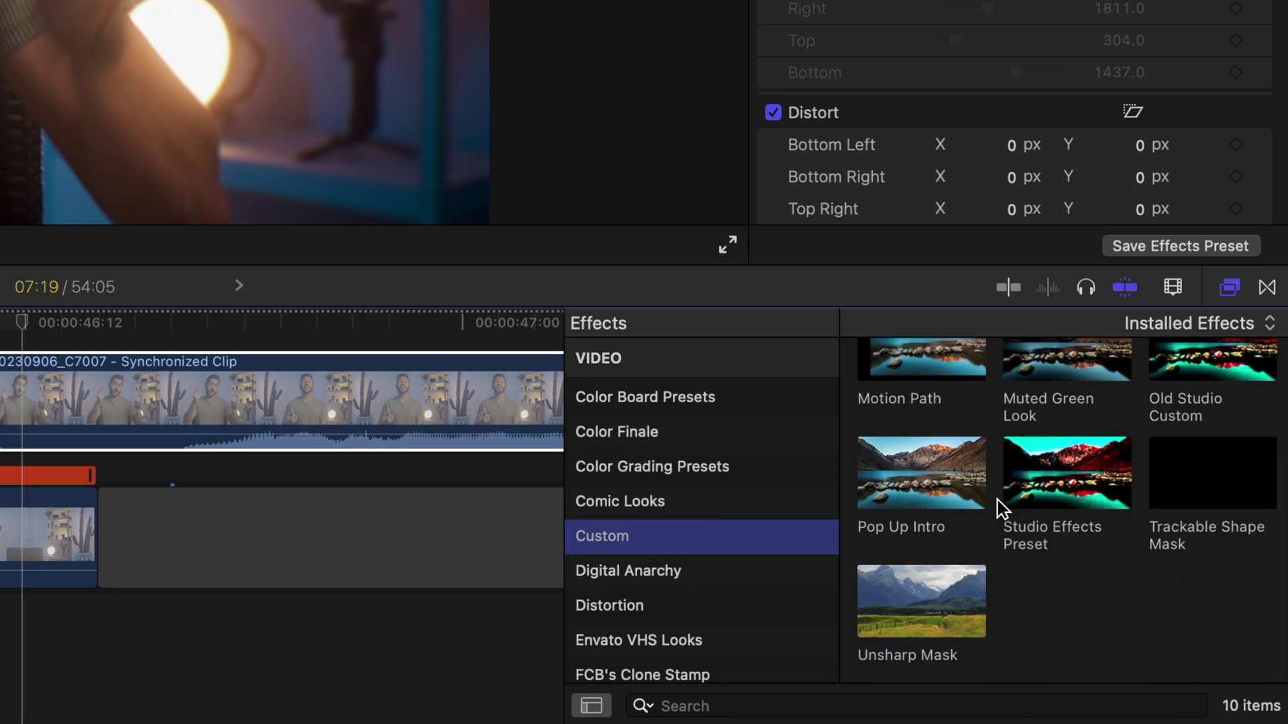
click(922, 480)
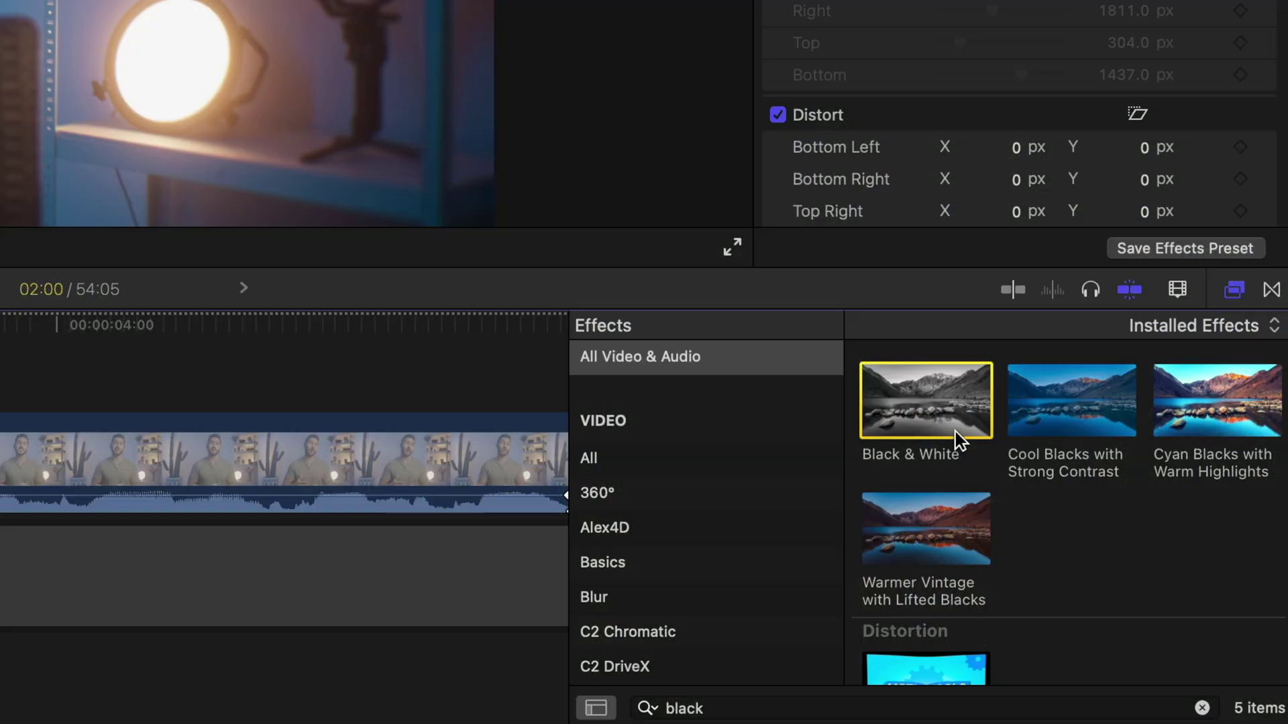
Apply the Black & White effect to the lower held-frame clip
drag(954, 428, 0, 615)
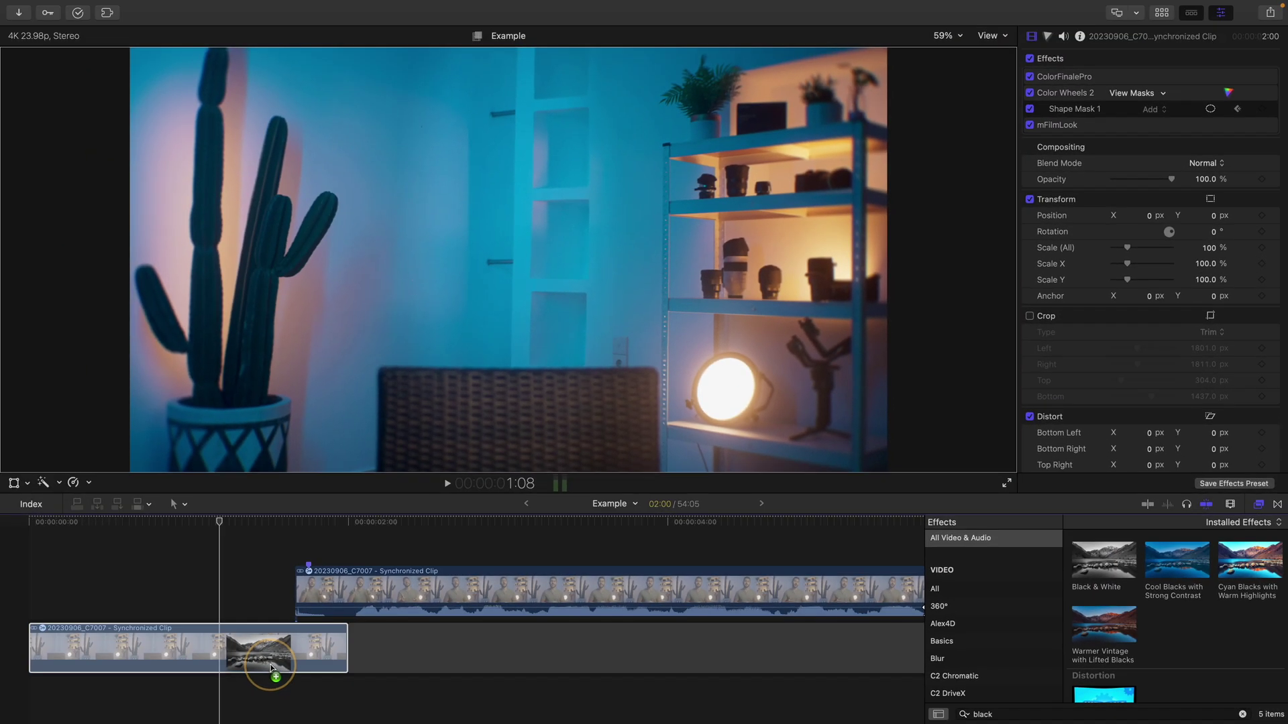
drag(272, 667, 272, 668)
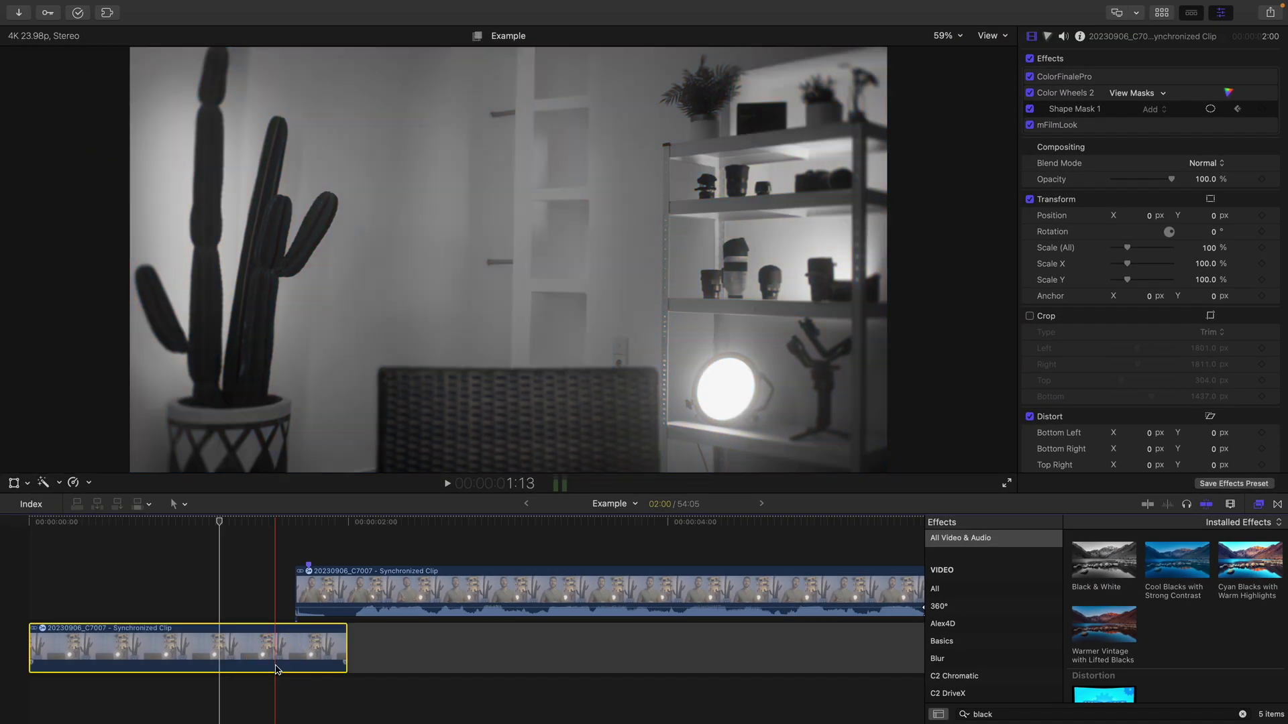